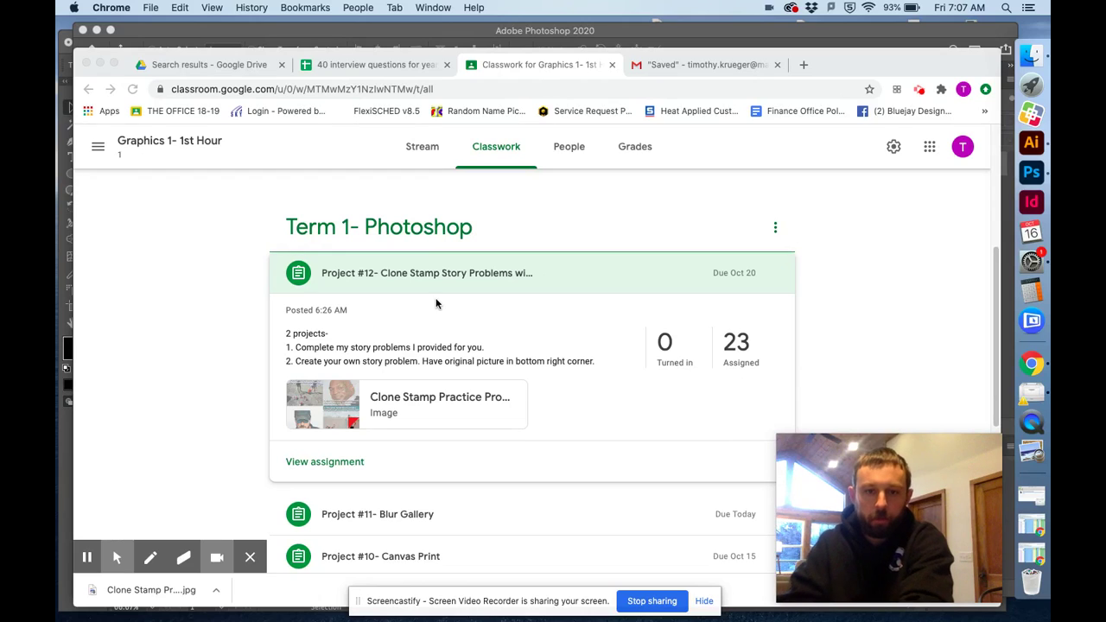
# - Open the Clone Stamp Practice Problems.jpg attachment of Project #12 and show it in its own browser tab
pyautogui.click(412, 404)
pyautogui.click(412, 403)
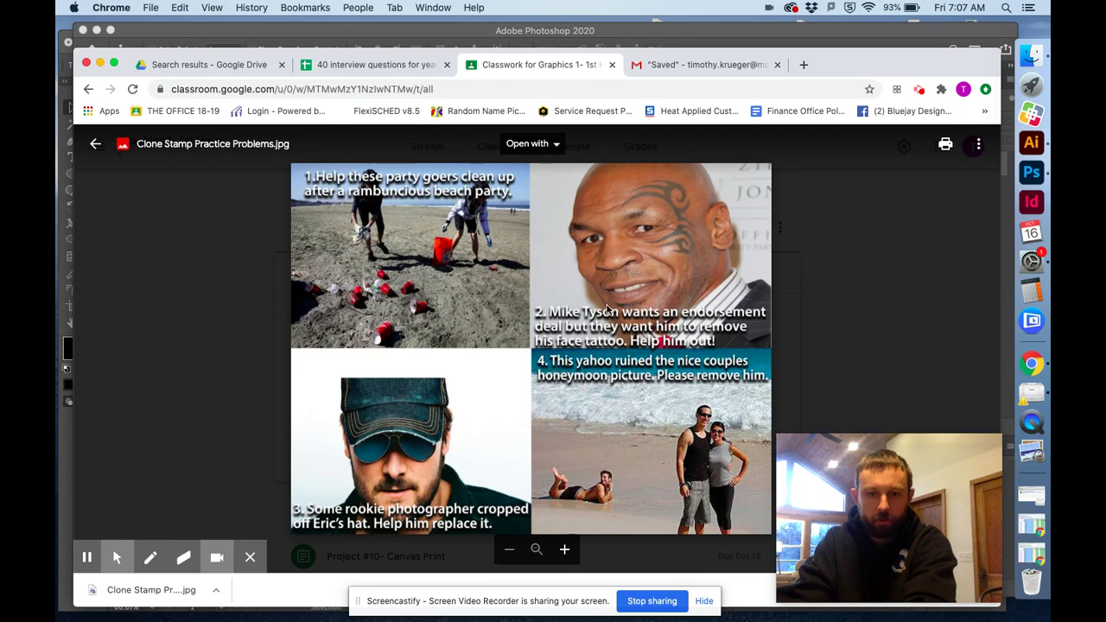
pyautogui.click(979, 148)
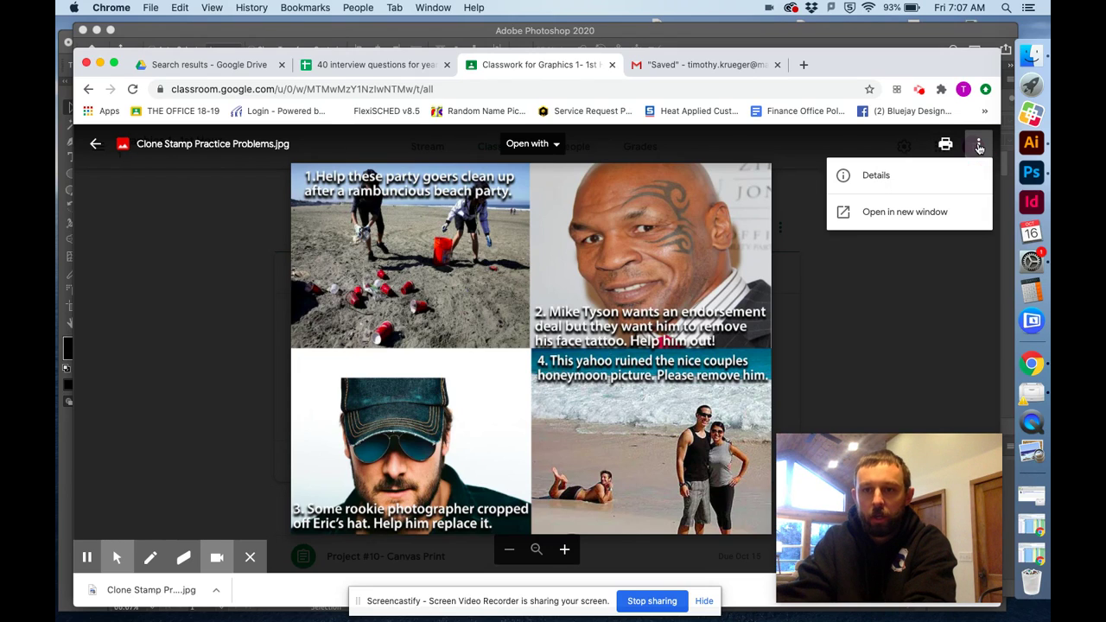
pyautogui.click(923, 212)
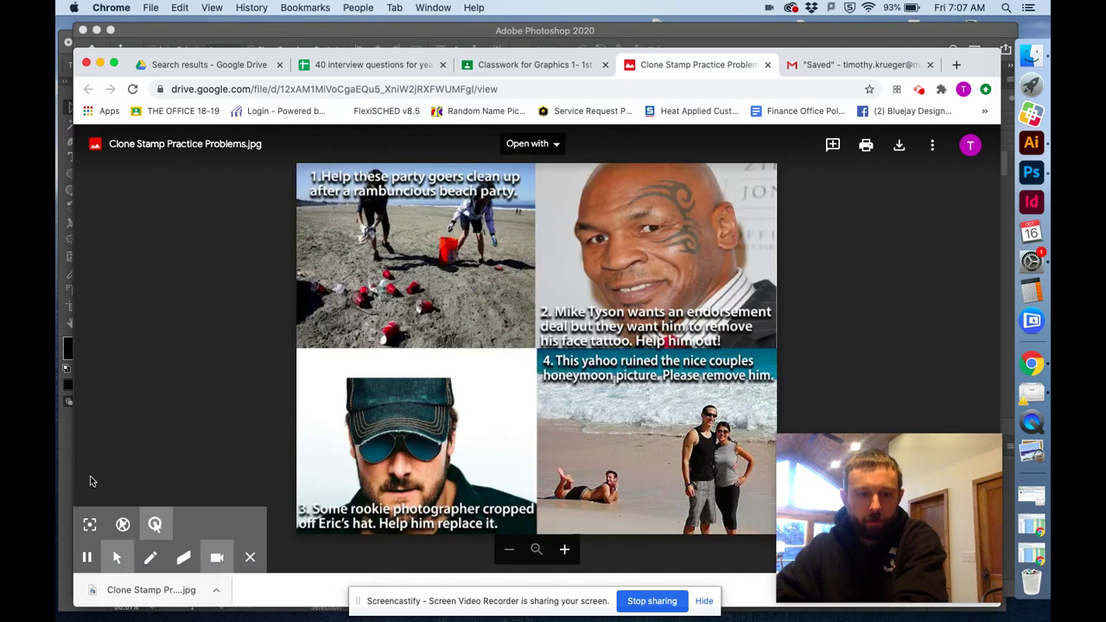
# - Place the downloaded Clone Stamp practice image into the blank Untitled-1 document in Photoshop and commit the placement
pyautogui.moveTo(74, 458); pyautogui.dragTo(379, 440)
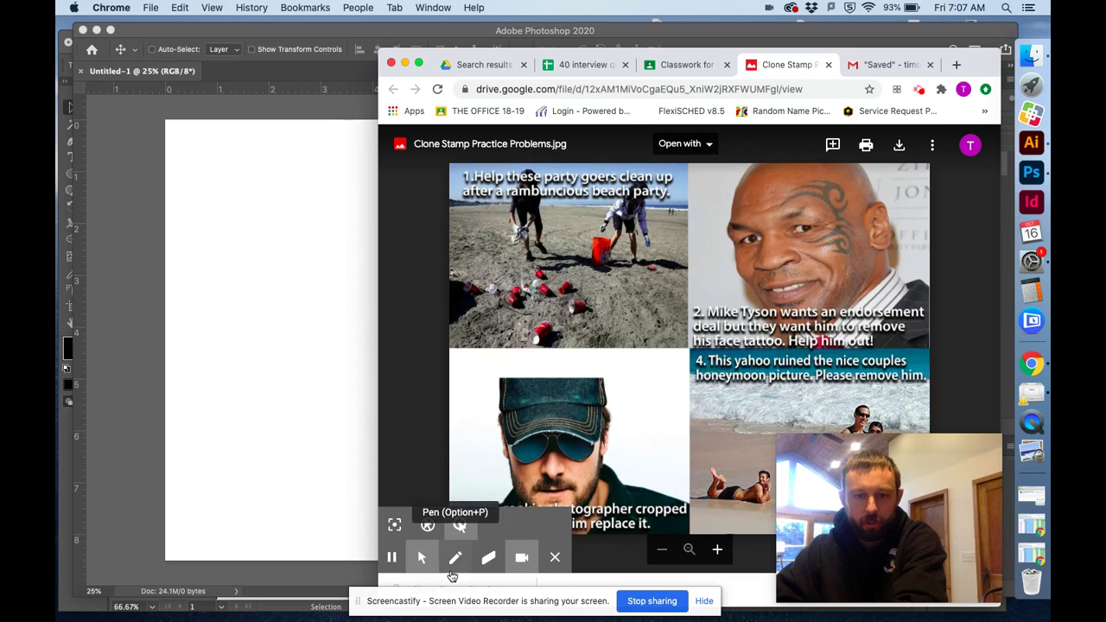
pyautogui.click(899, 145)
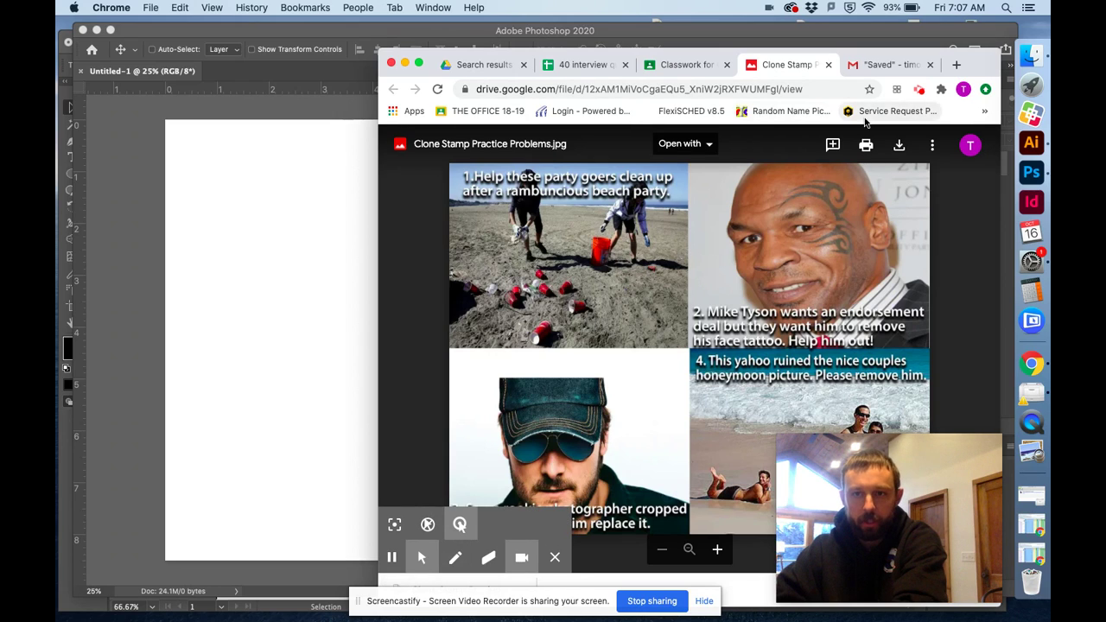
pyautogui.moveTo(990, 67); pyautogui.dragTo(994, 45)
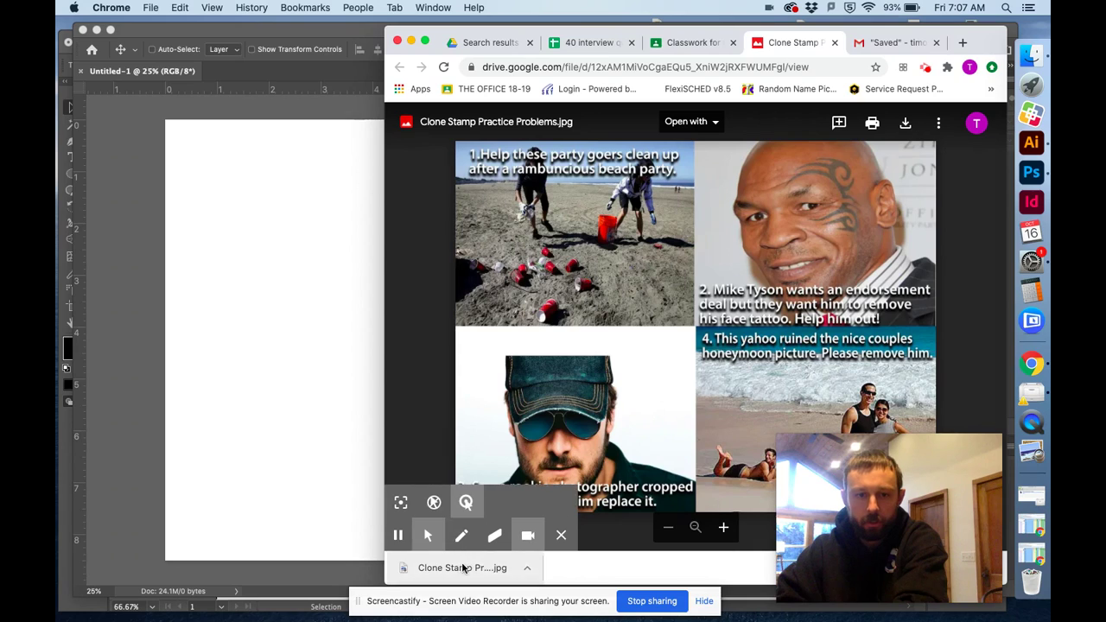
pyautogui.moveTo(465, 568); pyautogui.dragTo(286, 367)
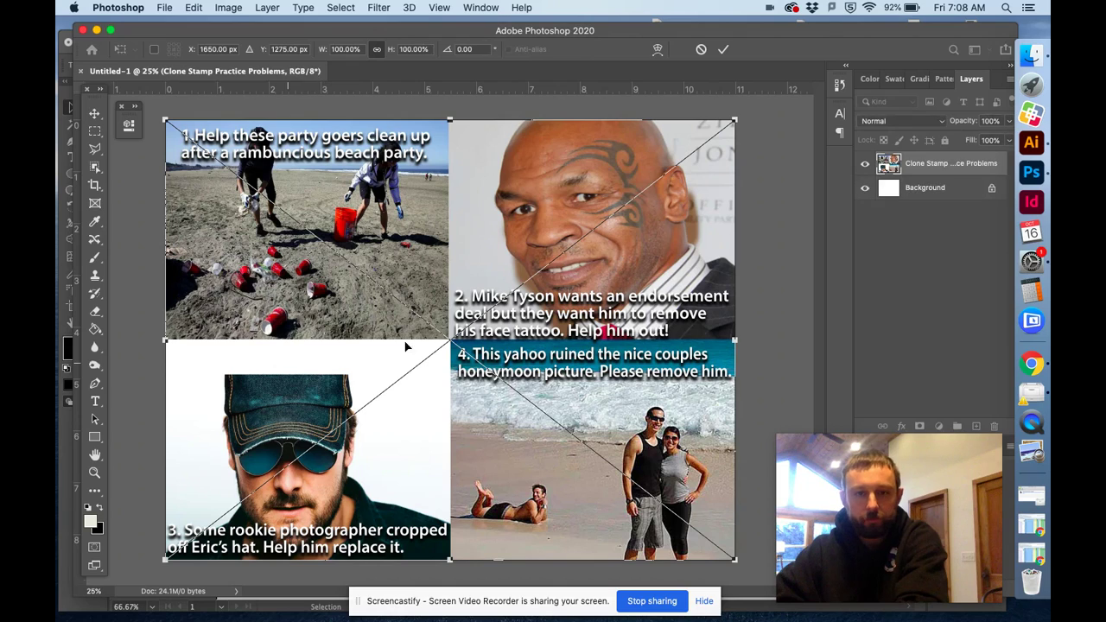
pyautogui.click(723, 53)
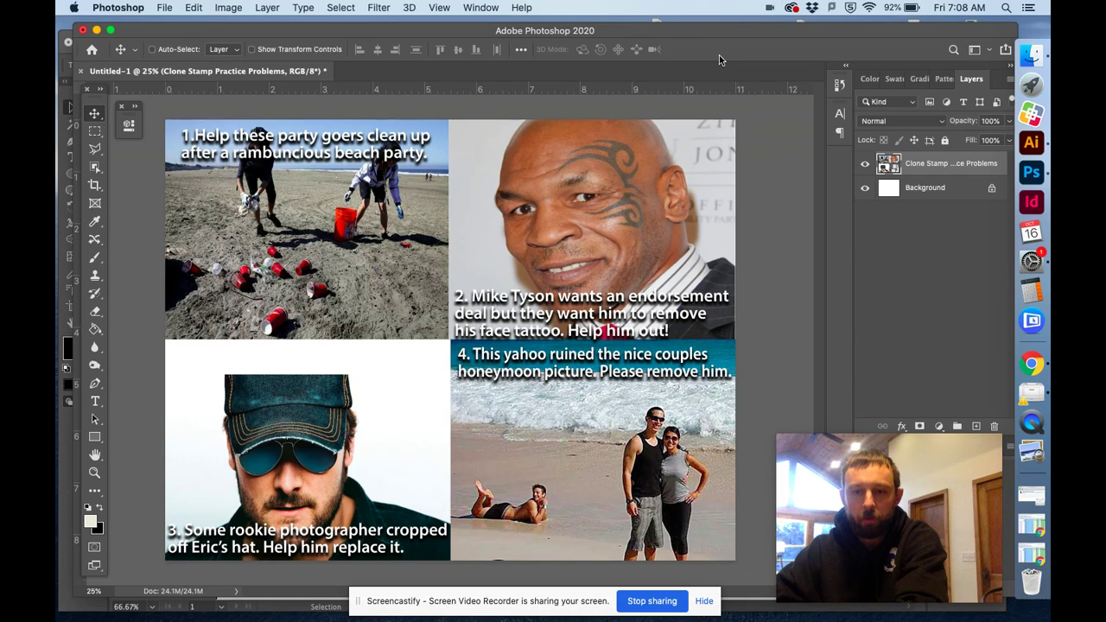
# - Rasterize the placed Clone Stamp Practice Problems layer and activate the Clone Stamp tool
pyautogui.click(94, 133)
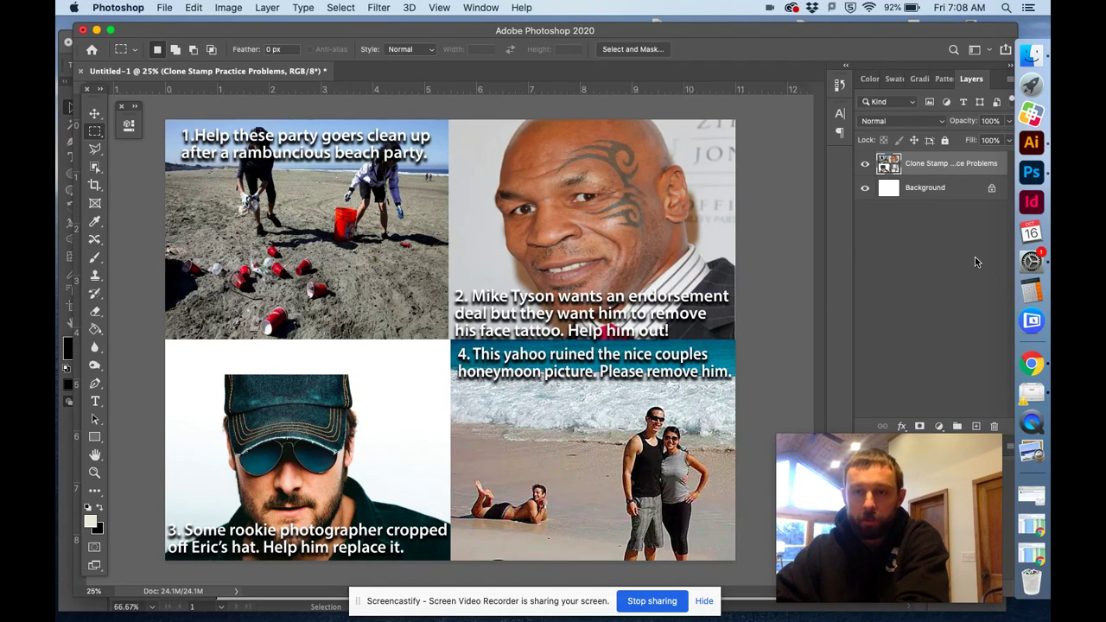
pyautogui.rightClick(946, 167)
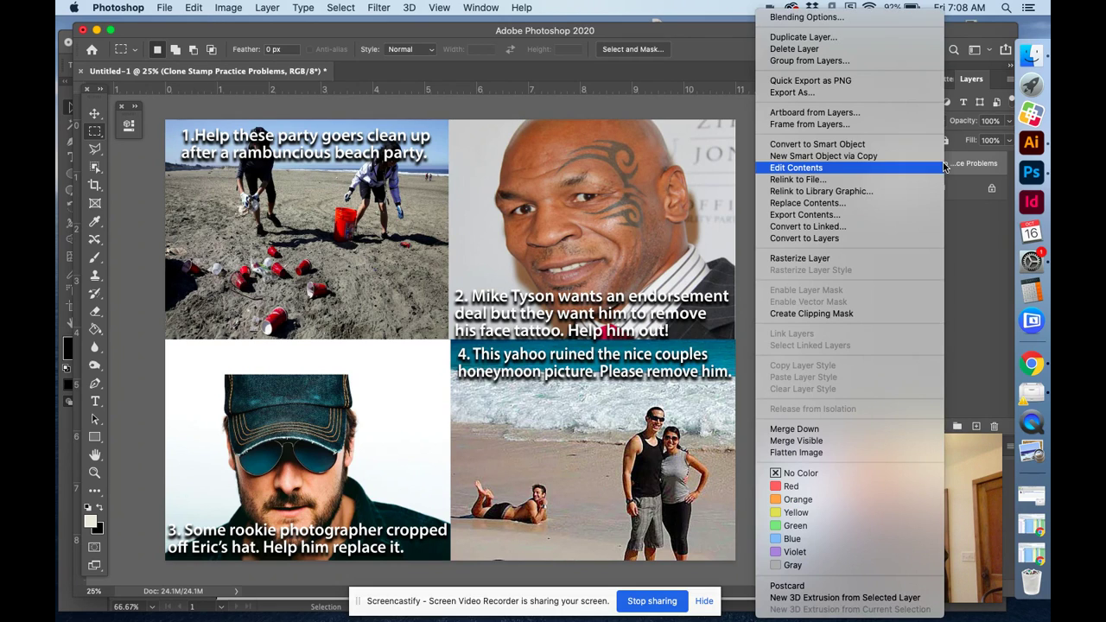
pyautogui.click(870, 259)
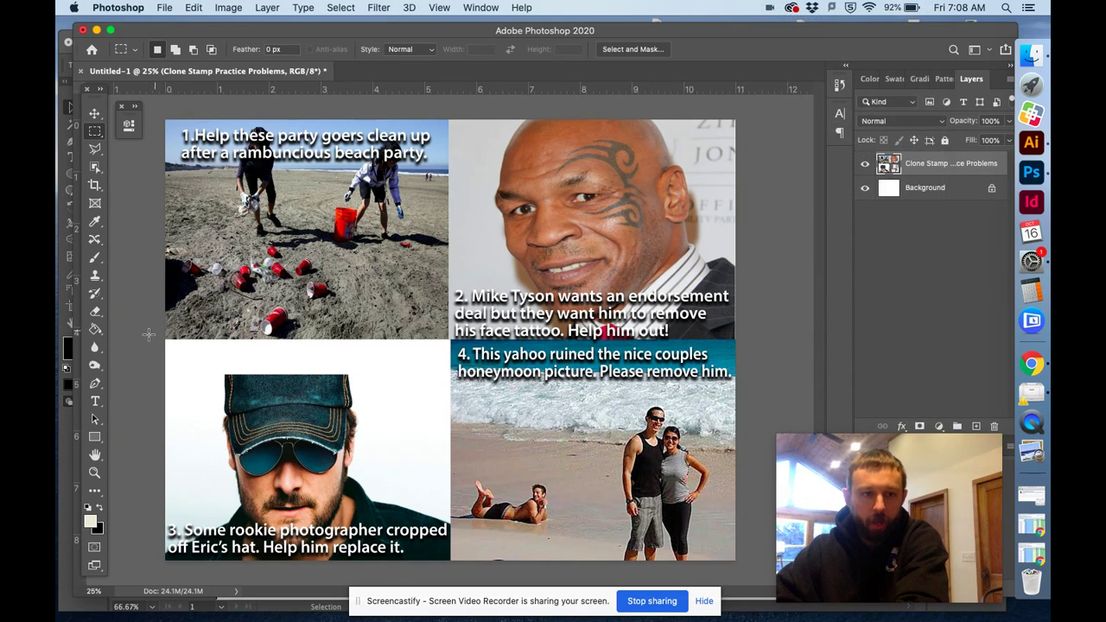
pyautogui.click(95, 275)
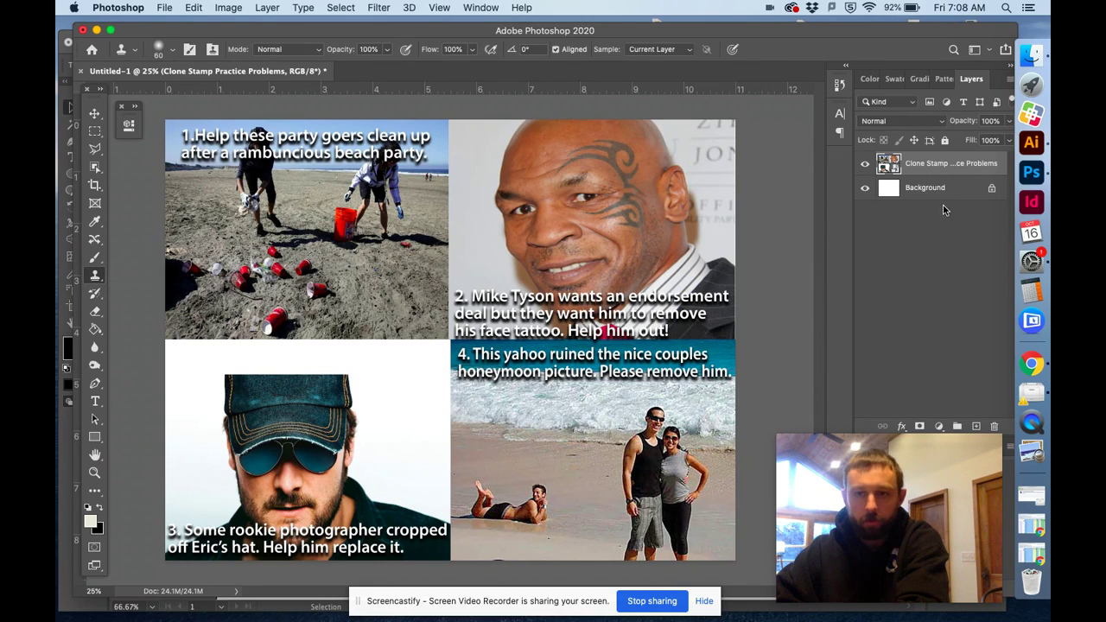
pyautogui.click(330, 232)
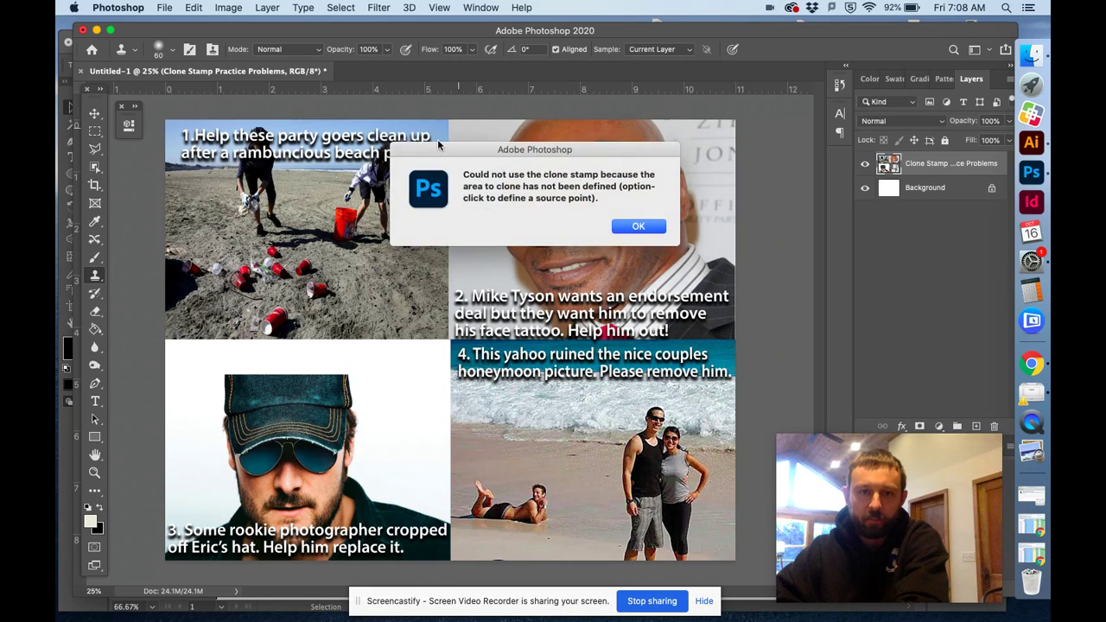
pyautogui.click(641, 226)
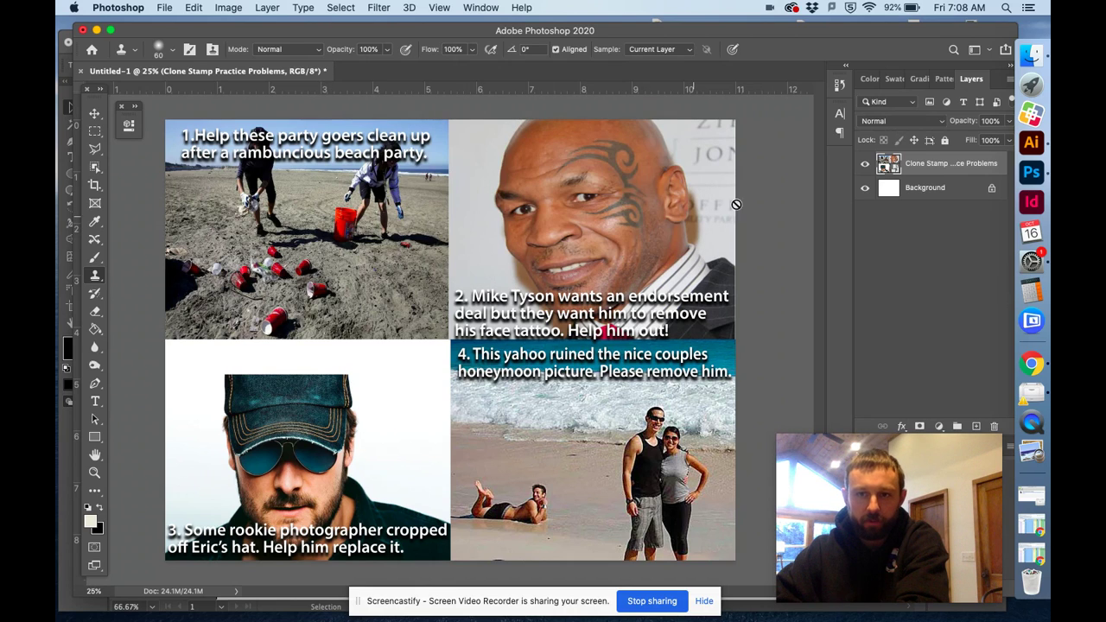
pyautogui.rightClick(944, 170)
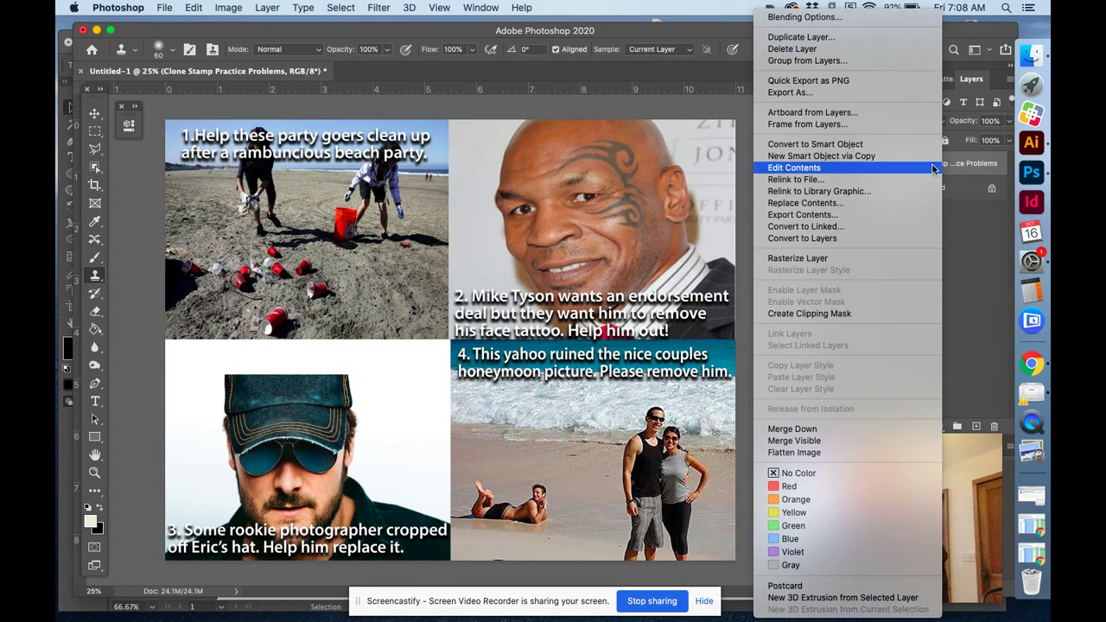
pyautogui.click(861, 259)
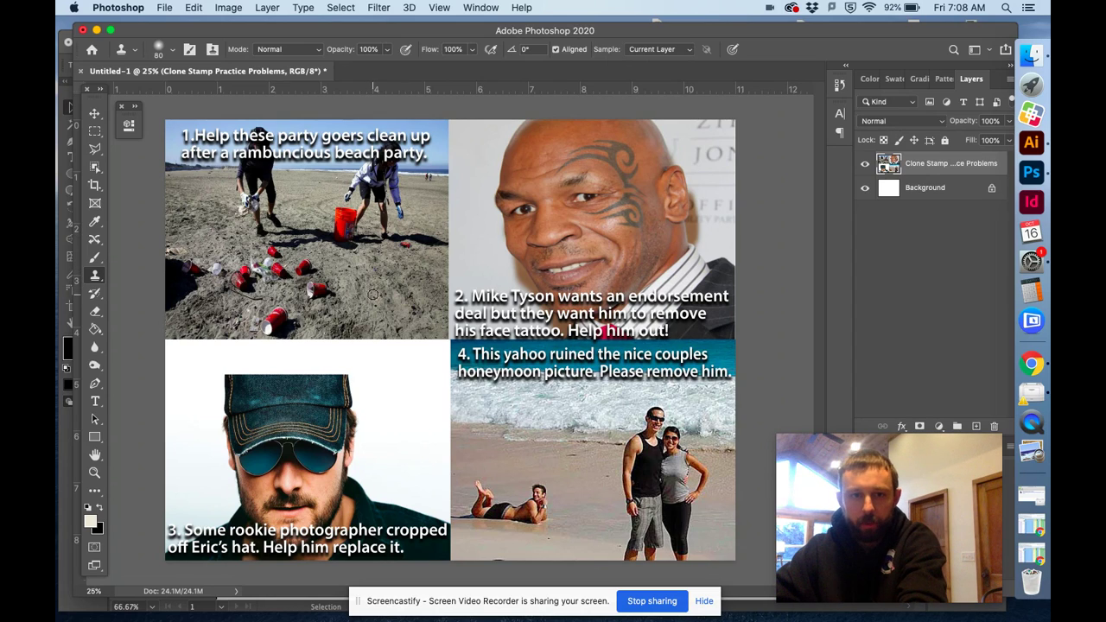
# - Enlarge the Clone Stamp brush to 175 and try a short stroke over a red cup in the beach photo
pyautogui.press(']')
pyautogui.press(']')
pyautogui.press(']')
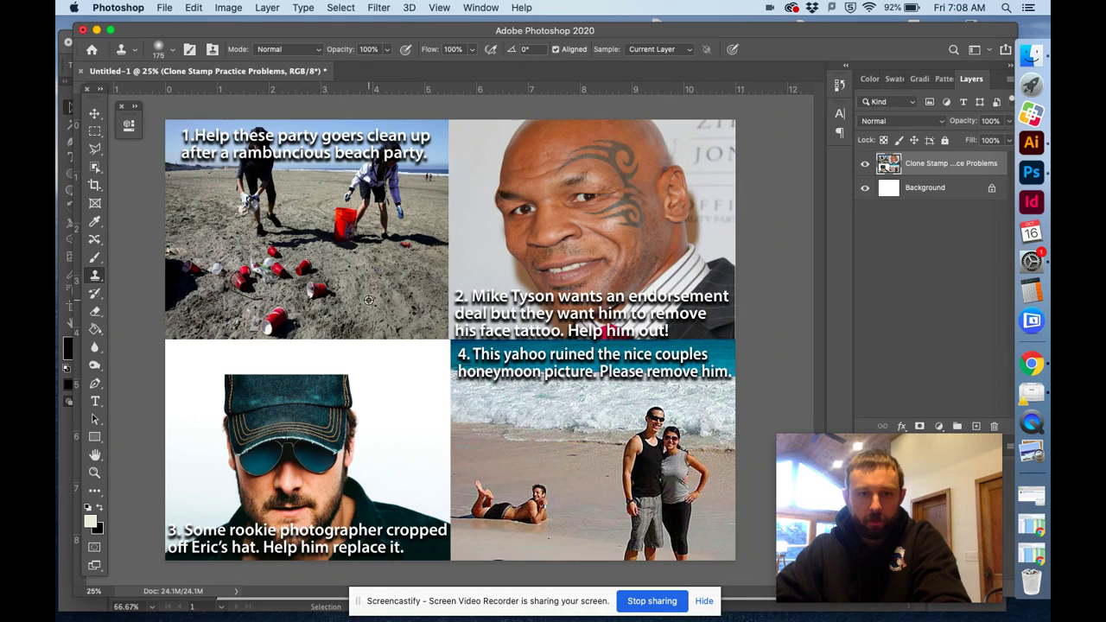
pyautogui.moveTo(336, 288); pyautogui.dragTo(316, 288)
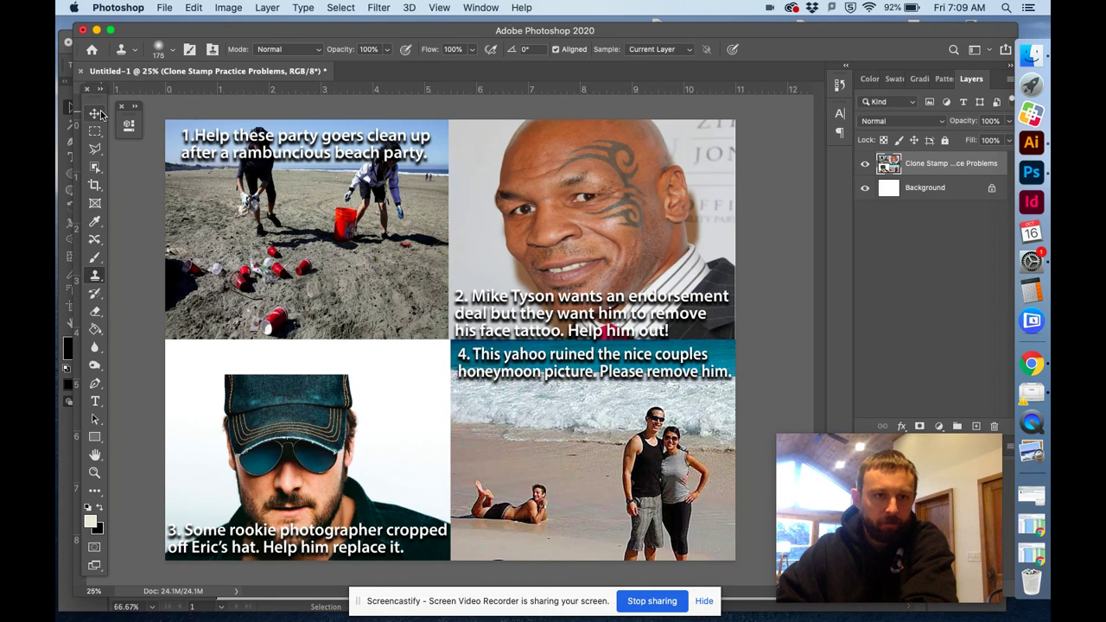
pyautogui.click(96, 279)
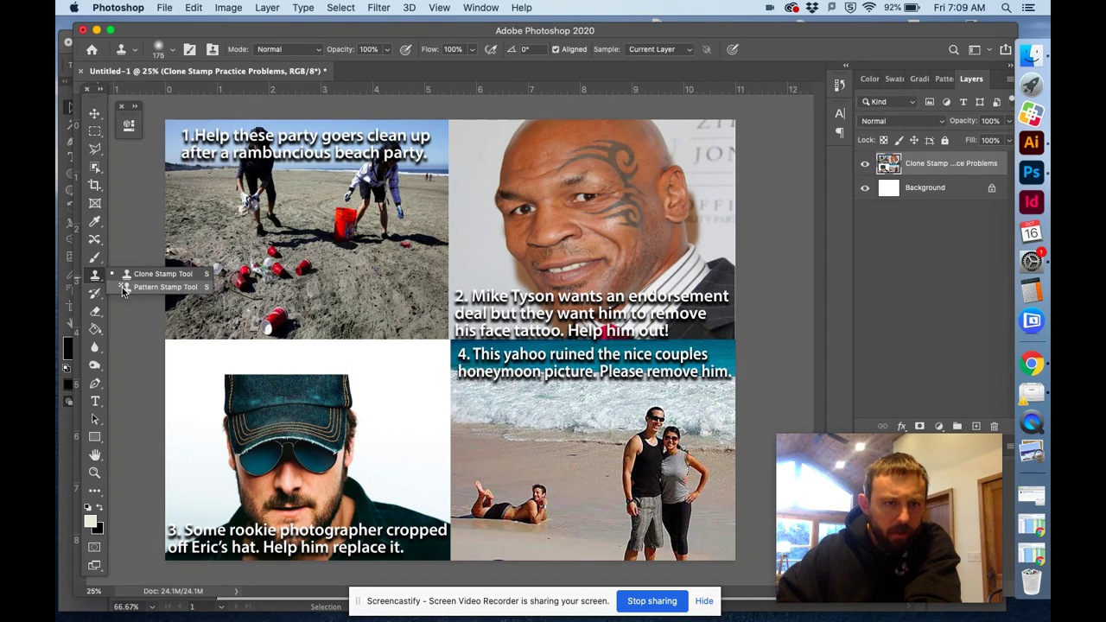
pyautogui.click(140, 275)
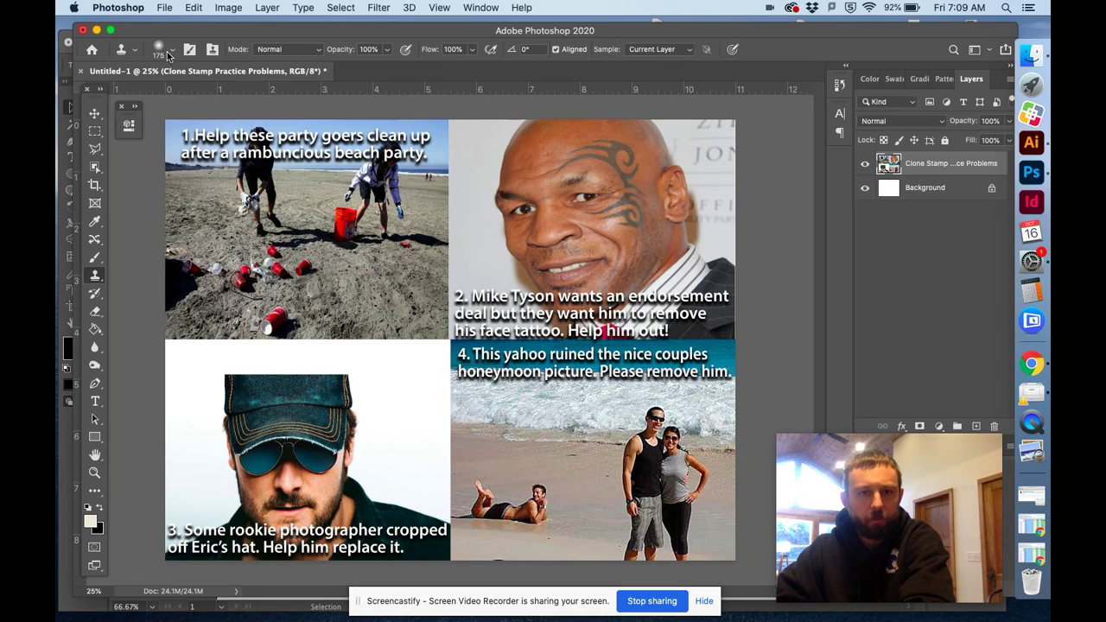
# - Enlarge the Clone Stamp brush to 1200, stamp once on the beach sand, and undo the stamp
pyautogui.press(']')
pyautogui.press(']')
pyautogui.press(']')
pyautogui.press(']')
pyautogui.press(']')
pyautogui.press(']')
pyautogui.press(']')
pyautogui.press(']')
pyautogui.press(']')
pyautogui.press(']')
pyautogui.press(']')
pyautogui.press(']')
pyautogui.click(387, 290)
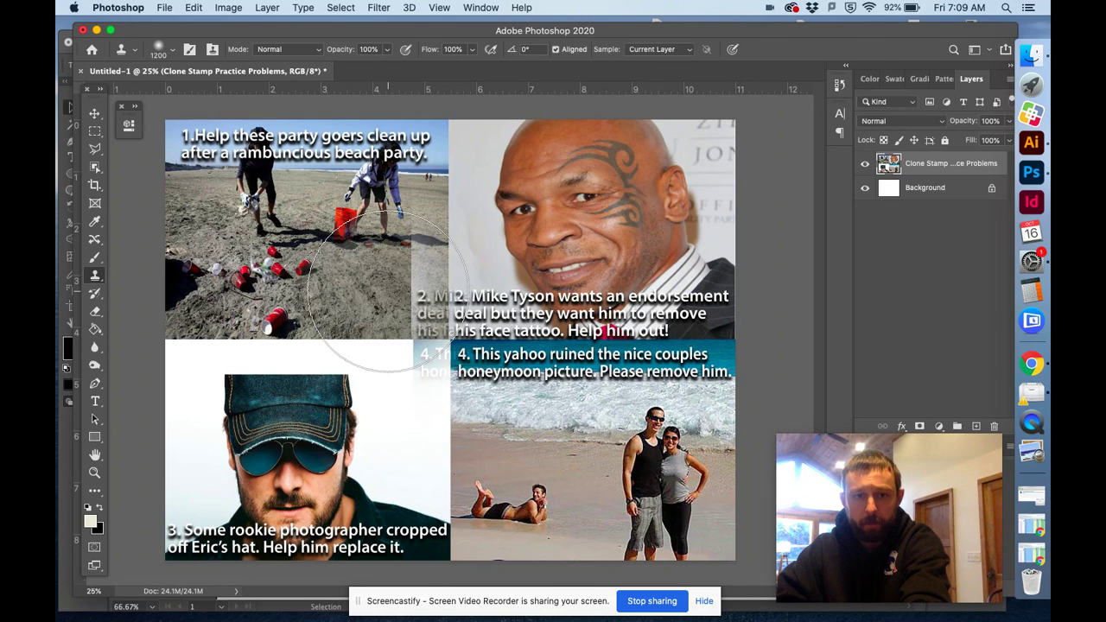
pyautogui.press('super+z')
# - Reduce the Clone Stamp brush size to 200
pyautogui.press('[')
pyautogui.press('[')
pyautogui.press('[')
pyautogui.press('[')
pyautogui.press('[')
pyautogui.press('[')
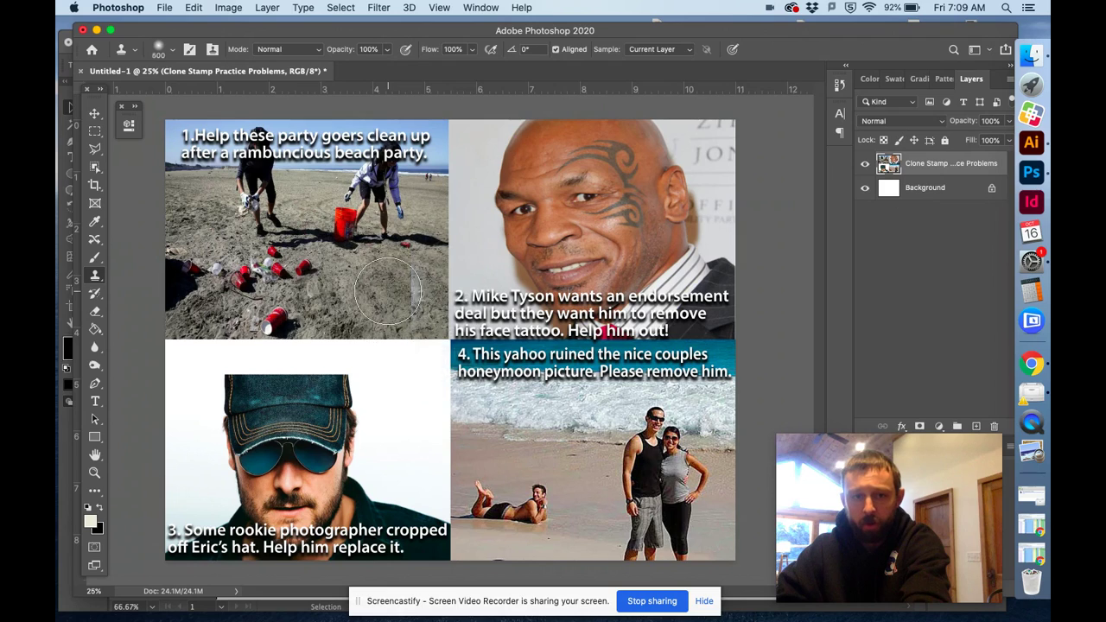
pyautogui.press('[')
pyautogui.press('[')
pyautogui.press('[')
pyautogui.press('[')
pyautogui.press('[')
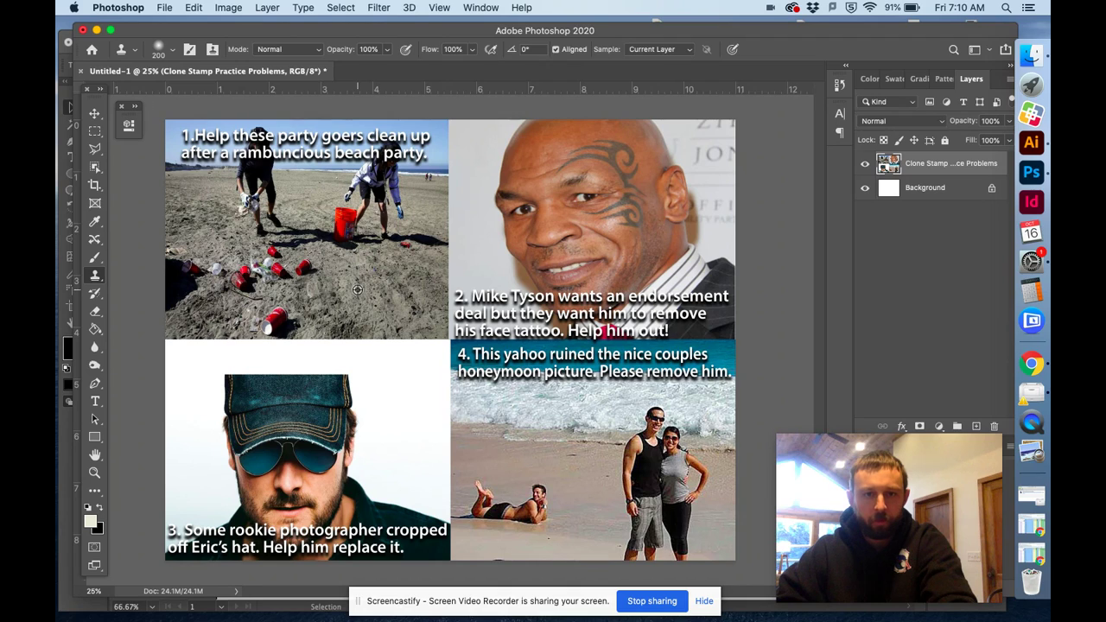
# - Sample clean sand and stamp it over the rightmost cup of the pile in the beach photo, undoing the result
pyautogui.keyDown('alt'); pyautogui.click(357, 289); pyautogui.keyUp('alt')
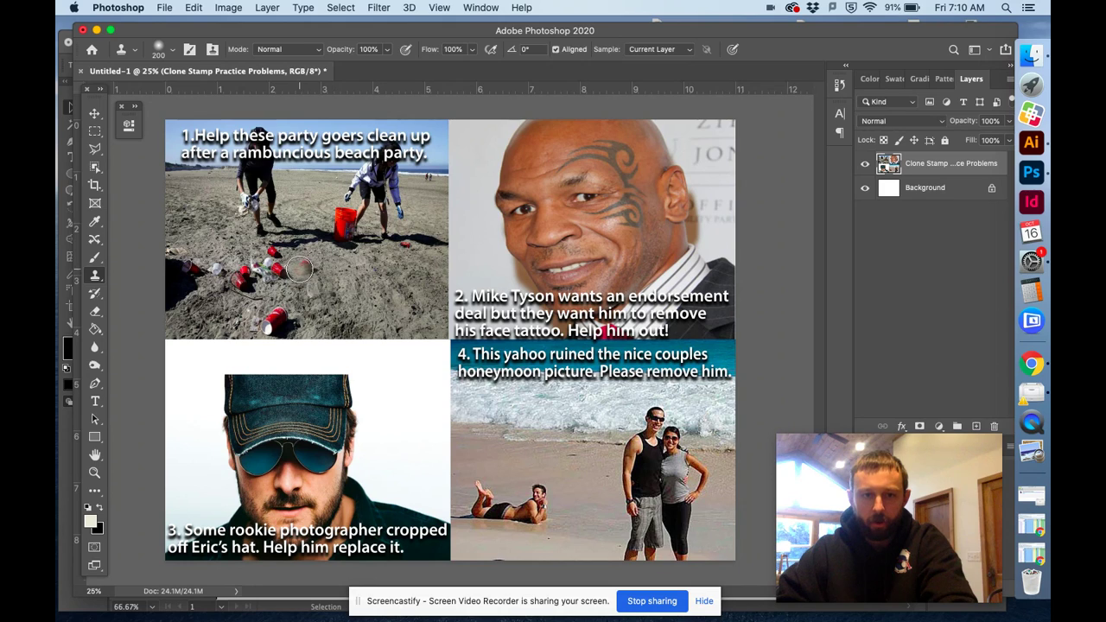
pyautogui.click(300, 269)
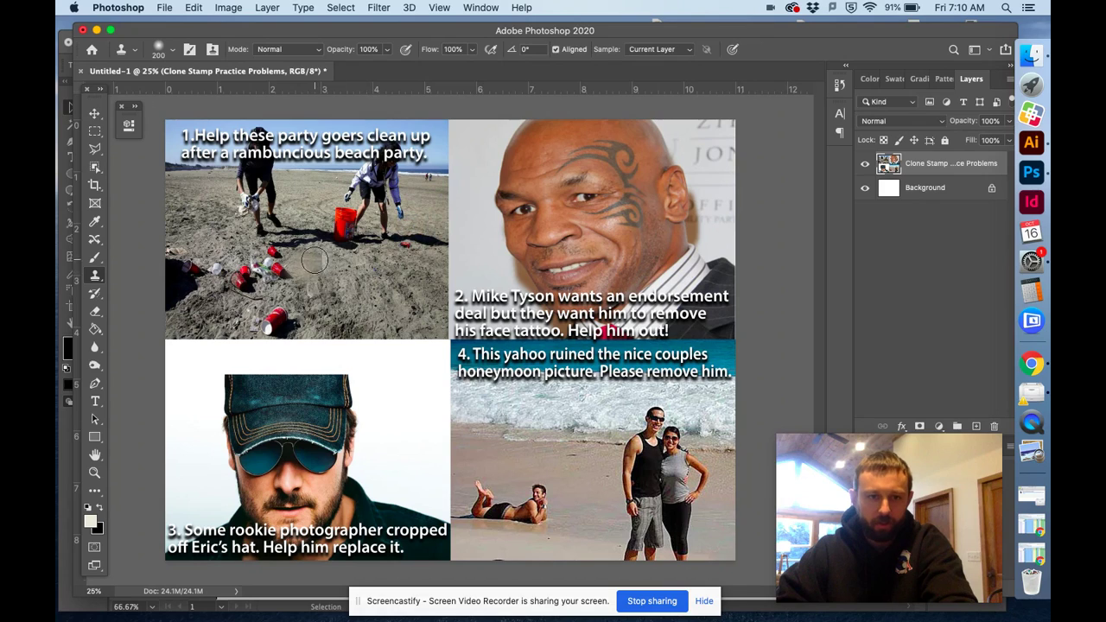
pyautogui.press('super+z')
pyautogui.press('super+z')
pyautogui.press('super+z')
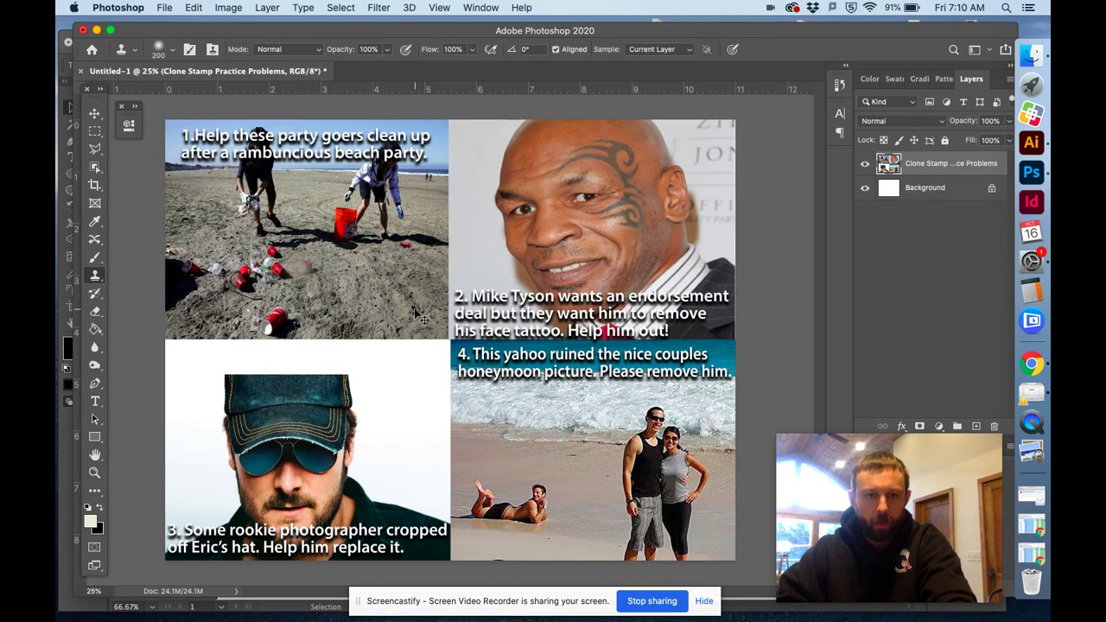
pyautogui.press('super+z')
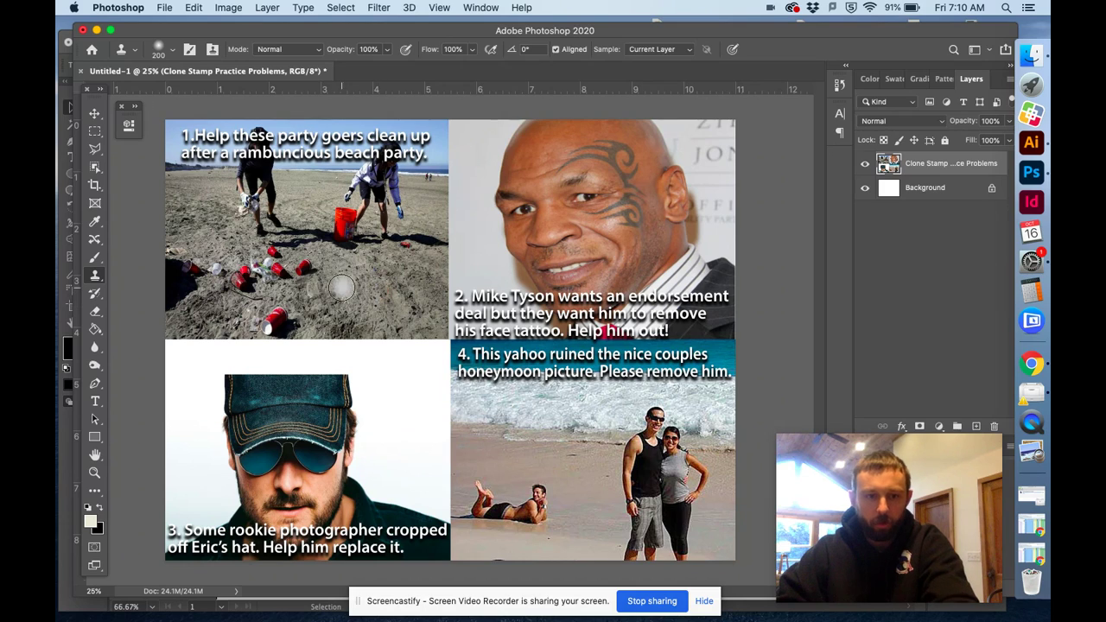
# - Clone sand over the lone red cup below the pile in the beach photo
pyautogui.moveTo(318, 316)
pyautogui.mouseDown()
pyautogui.moveTo(276, 316)
pyautogui.moveTo(317, 308)
pyautogui.mouseUp()
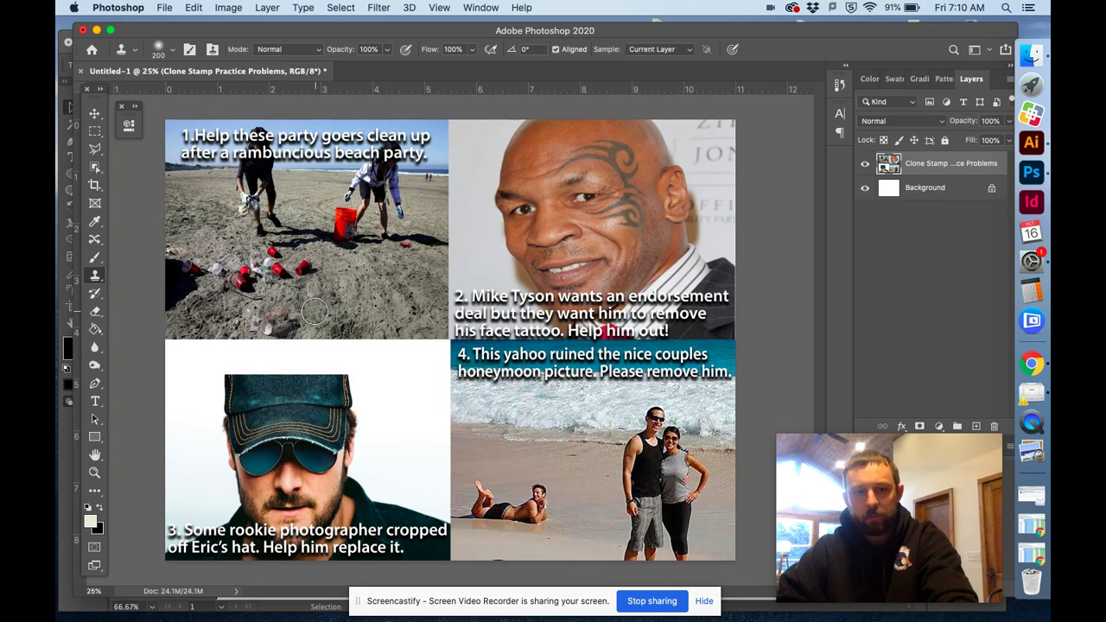
# - Sample sand beside the cups, try long clone strokes across the cup pile and toward the people, and undo them
pyautogui.keyDown('alt'); pyautogui.click(352, 286); pyautogui.keyUp('alt')
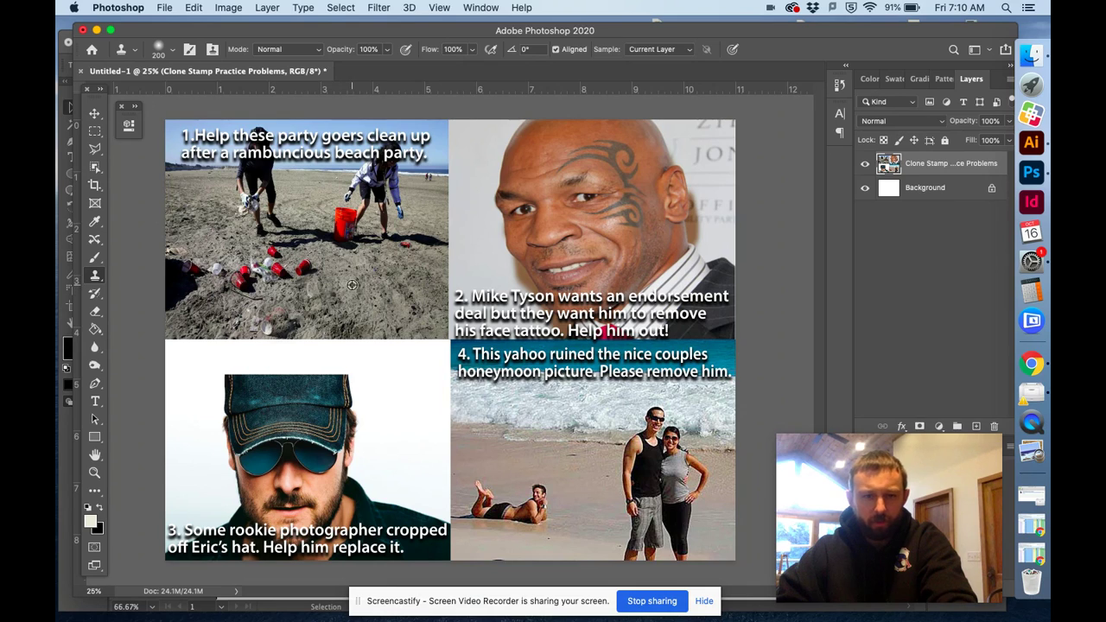
pyautogui.moveTo(302, 296)
pyautogui.mouseDown()
pyautogui.moveTo(251, 282)
pyautogui.moveTo(251, 270)
pyautogui.moveTo(290, 265)
pyautogui.moveTo(219, 277)
pyautogui.mouseUp()
pyautogui.press('super+z')
pyautogui.press('super+z')
pyautogui.press('super+z')
pyautogui.press('super+z')
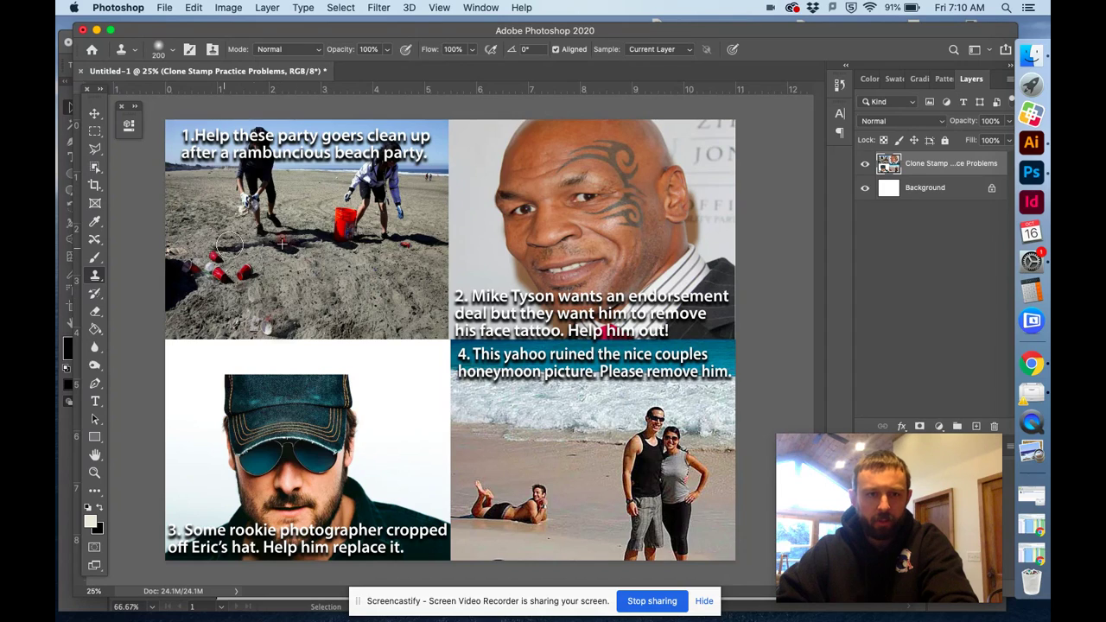
pyautogui.moveTo(240, 232)
pyautogui.mouseDown()
pyautogui.moveTo(284, 208)
pyautogui.moveTo(221, 208)
pyautogui.moveTo(286, 183)
pyautogui.moveTo(249, 183)
pyautogui.moveTo(310, 197)
pyautogui.mouseUp()
pyautogui.press('super+z')
pyautogui.press('super+z')
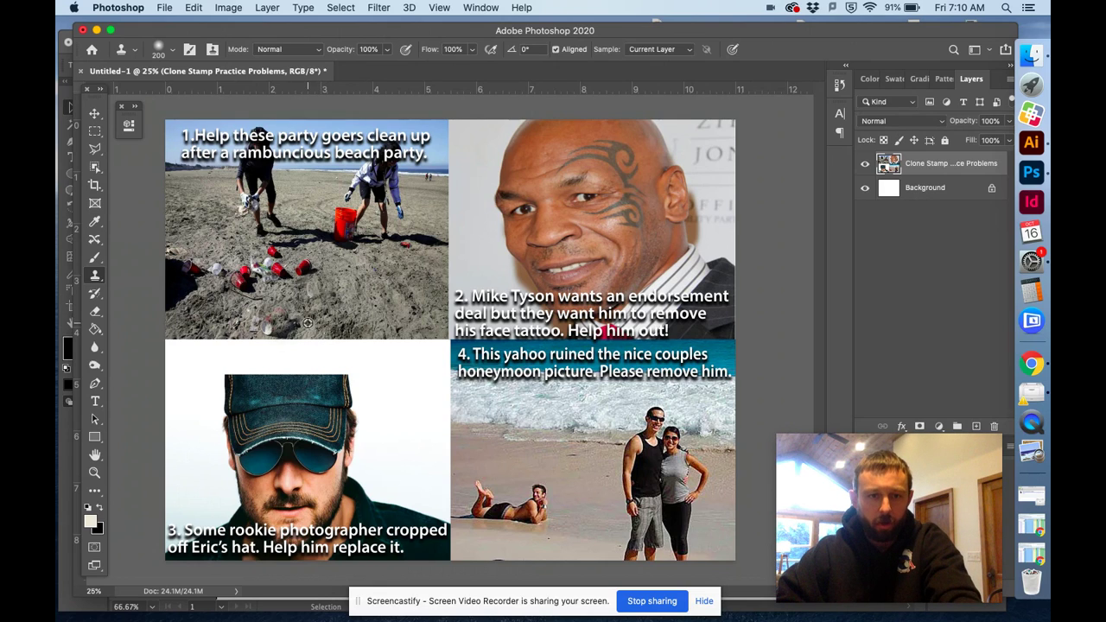
# - Try further cloning from the lone cup's spot up over the person above it, and undo those strokes
pyautogui.keyDown('shift'); pyautogui.click(269, 323); pyautogui.keyUp('shift')
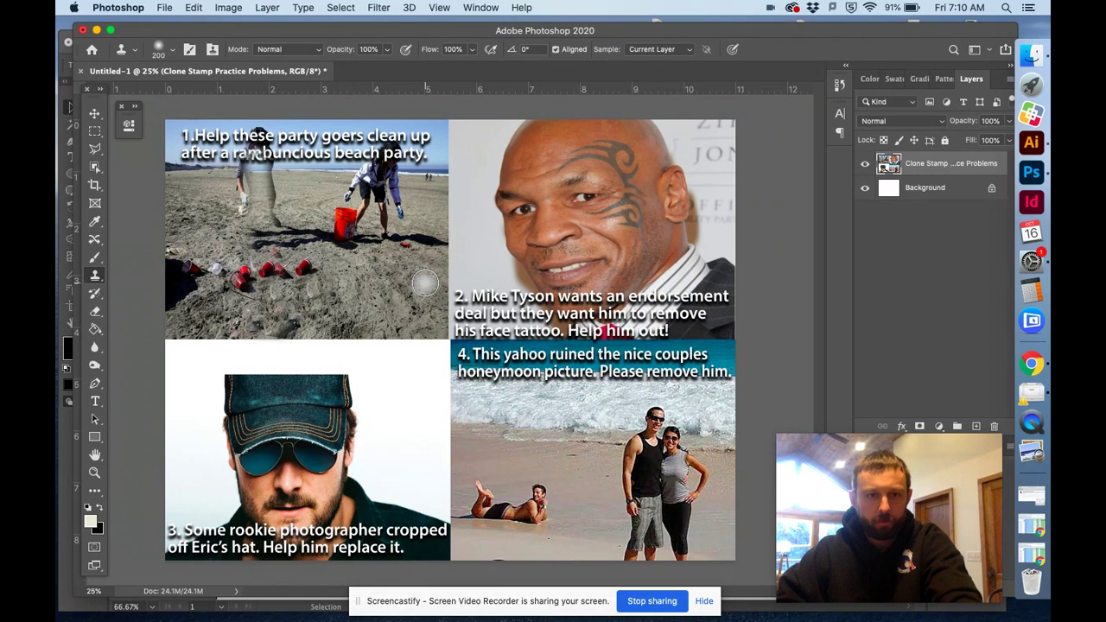
pyautogui.press('super+z')
pyautogui.press('super+z')
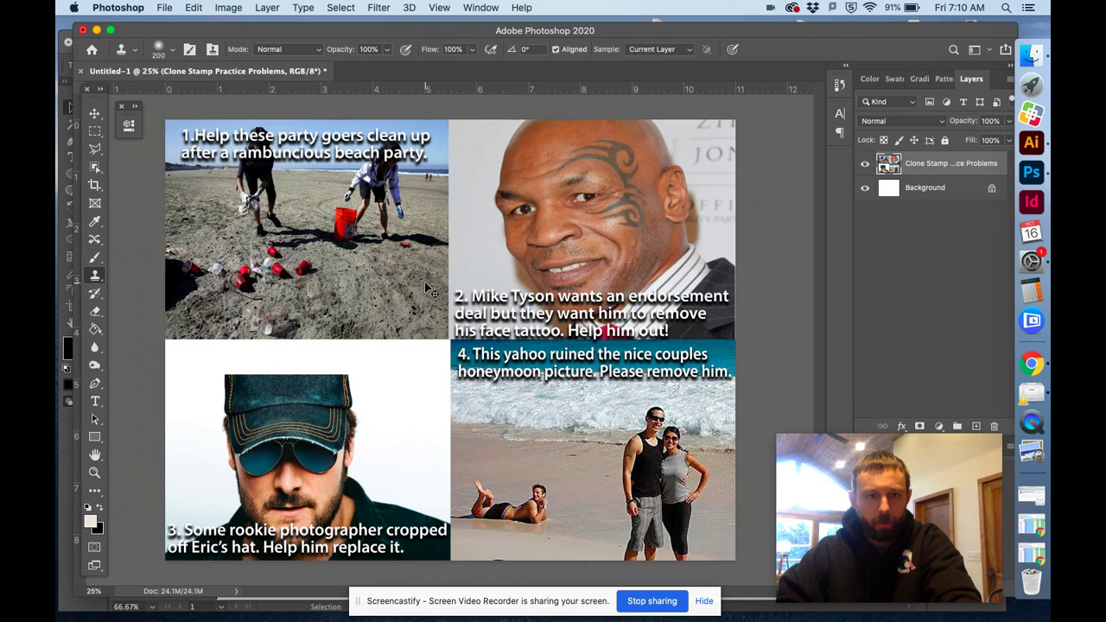
# - Clone nearby sand over the remaining traces of the lone cup below the pile
pyautogui.moveTo(329, 309); pyautogui.dragTo(324, 318)
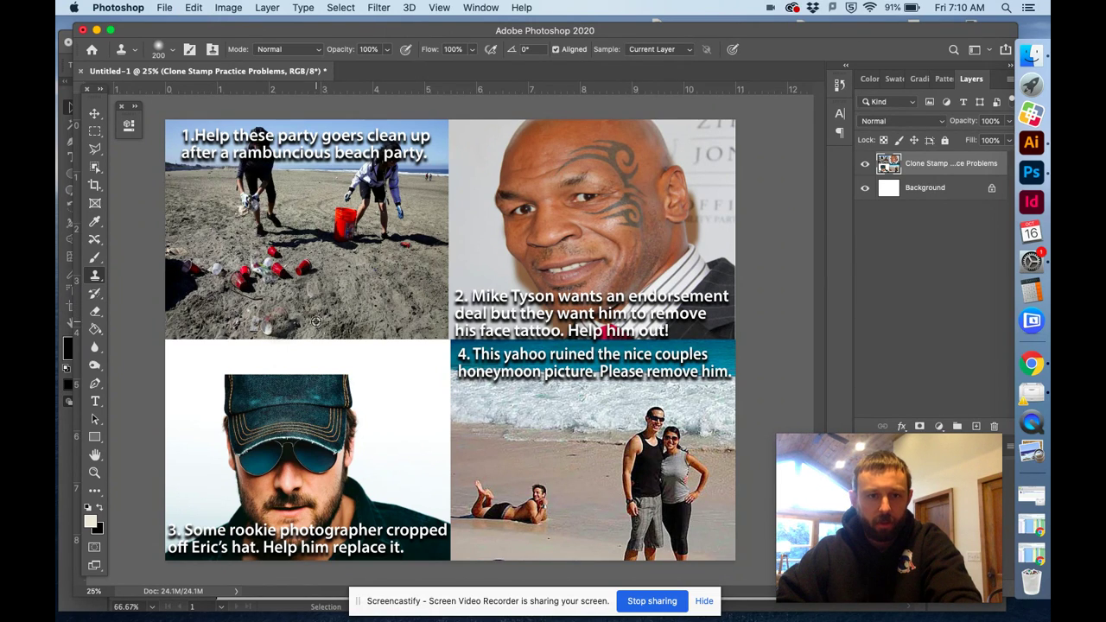
pyautogui.click(275, 317)
pyautogui.click(269, 325)
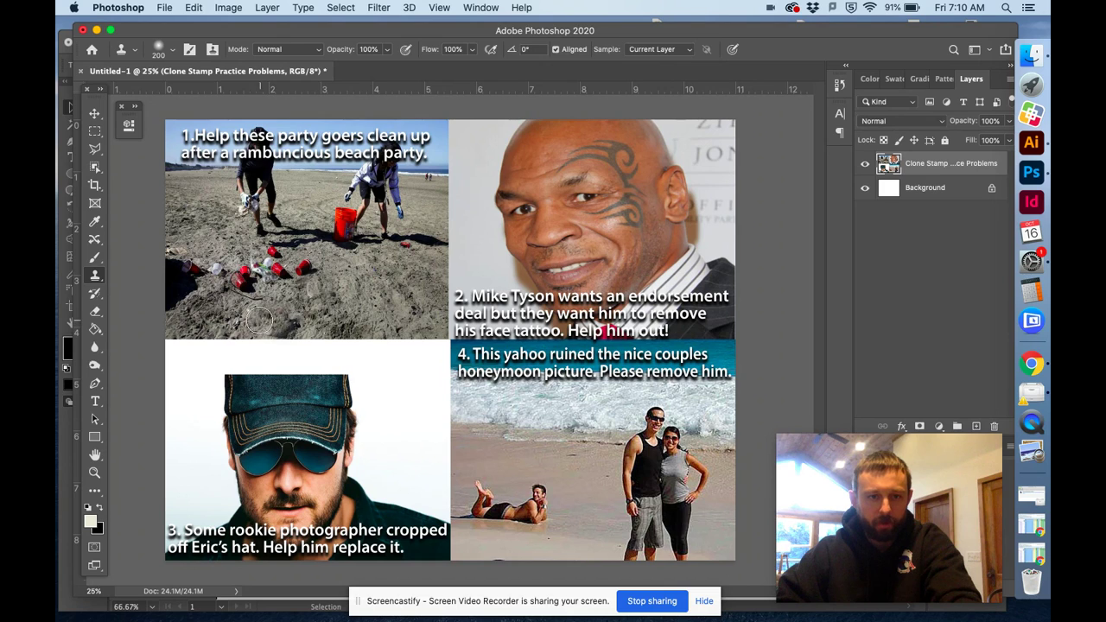
# - Clone nearby sand over the stray red cups and the central cup pile in the beach photo, reducing the brush size to 150 px
pyautogui.click(255, 314)
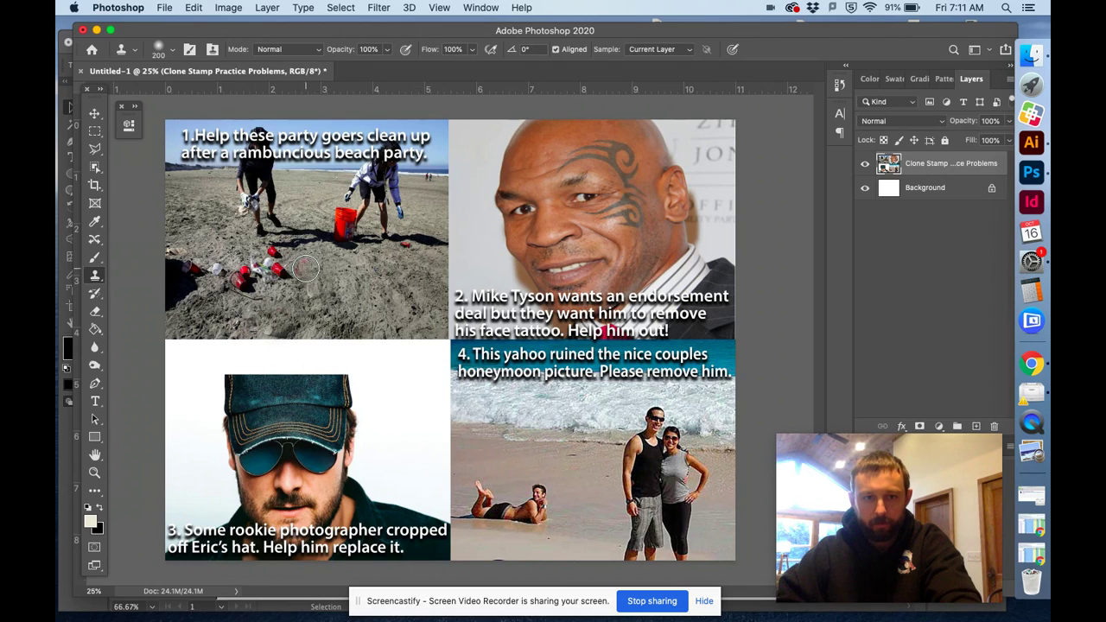
pyautogui.click(301, 267)
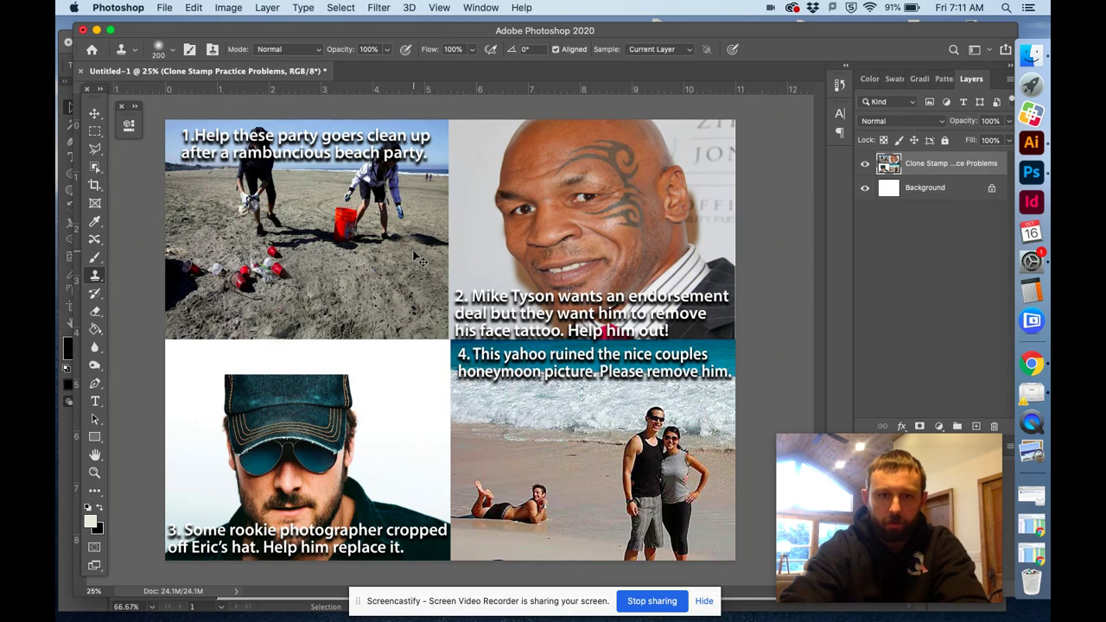
pyautogui.press('super+equal')
pyautogui.moveTo(416, 254); pyautogui.dragTo(537, 344)
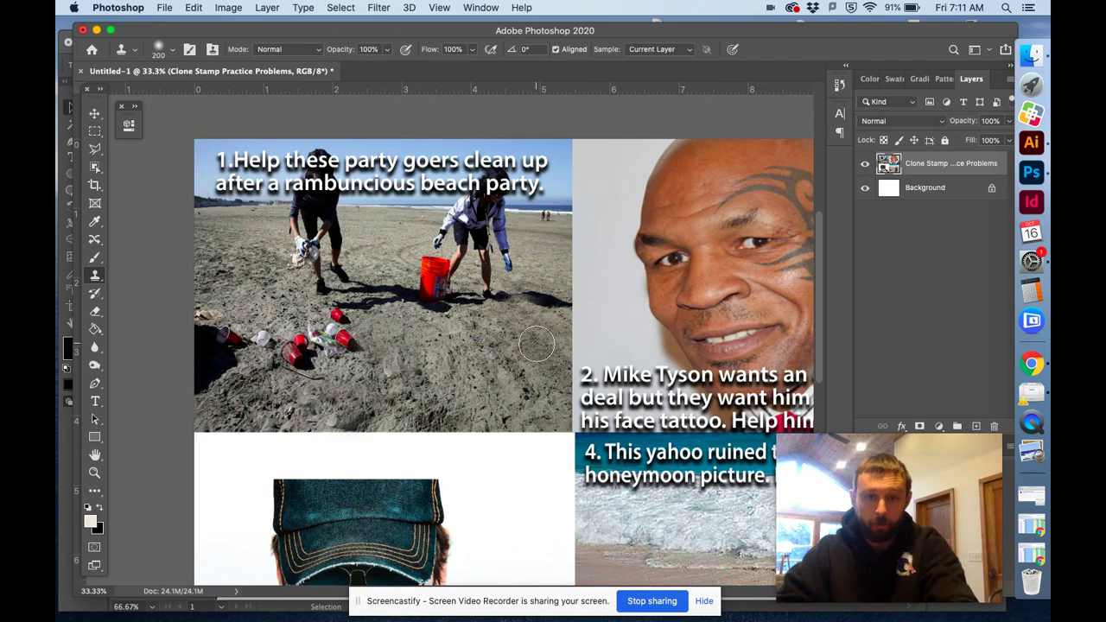
pyautogui.press('[')
pyautogui.press('[')
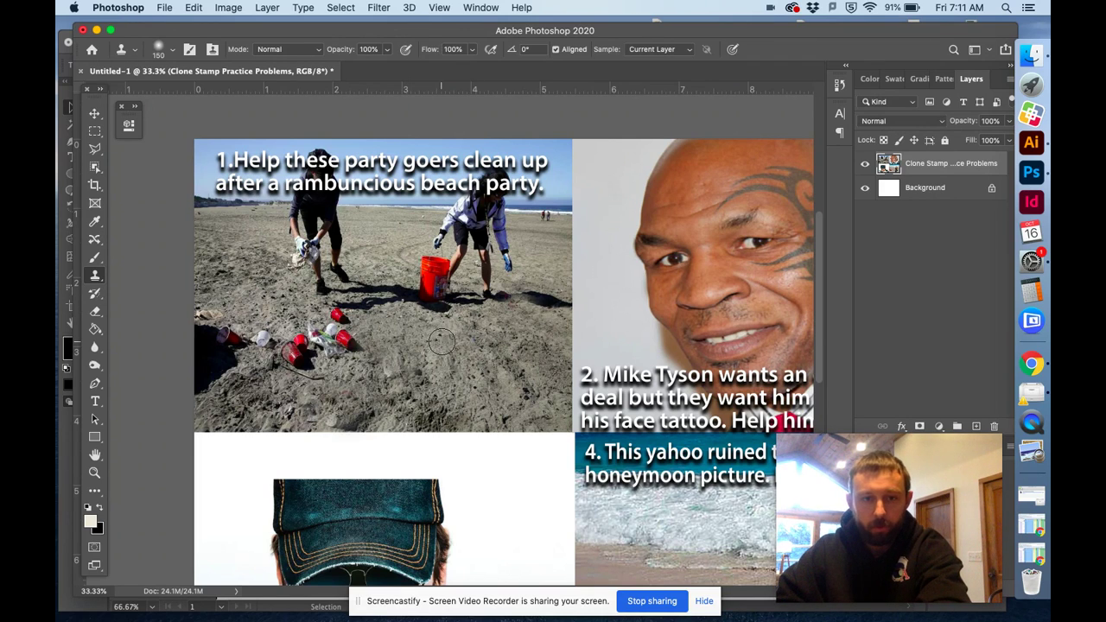
pyautogui.moveTo(379, 383); pyautogui.dragTo(446, 372)
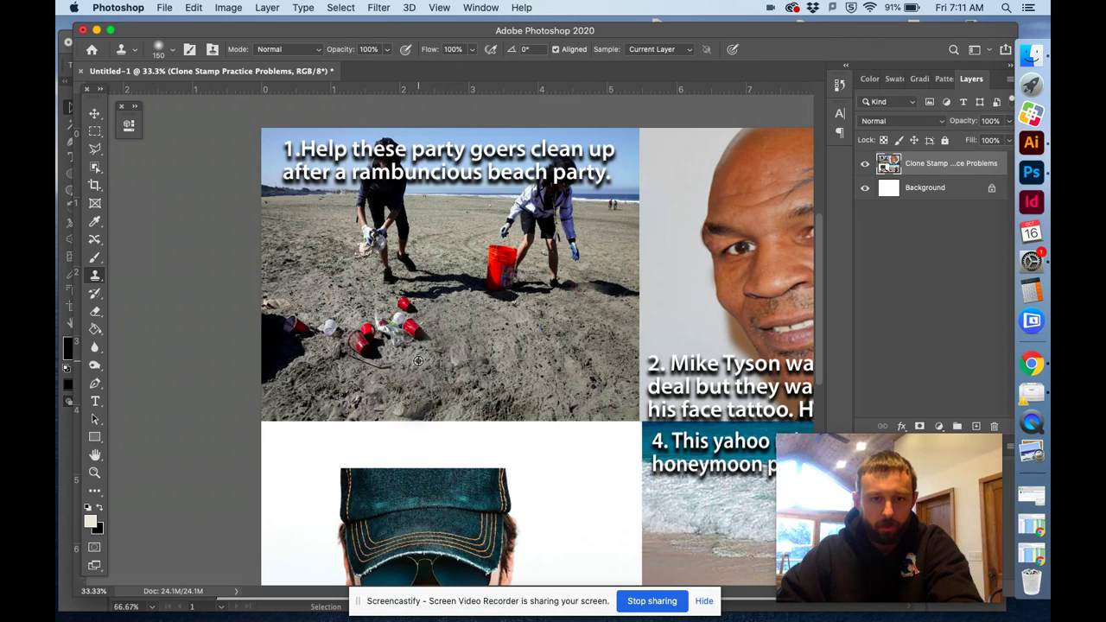
pyautogui.moveTo(402, 337)
pyautogui.mouseDown()
pyautogui.moveTo(380, 364)
pyautogui.moveTo(347, 354)
pyautogui.moveTo(365, 351)
pyautogui.moveTo(332, 352)
pyautogui.moveTo(350, 360)
pyautogui.moveTo(363, 341)
pyautogui.moveTo(346, 354)
pyautogui.moveTo(321, 327)
pyautogui.moveTo(372, 364)
pyautogui.moveTo(364, 332)
pyautogui.moveTo(381, 355)
pyautogui.moveTo(385, 335)
pyautogui.moveTo(387, 365)
pyautogui.mouseUp()
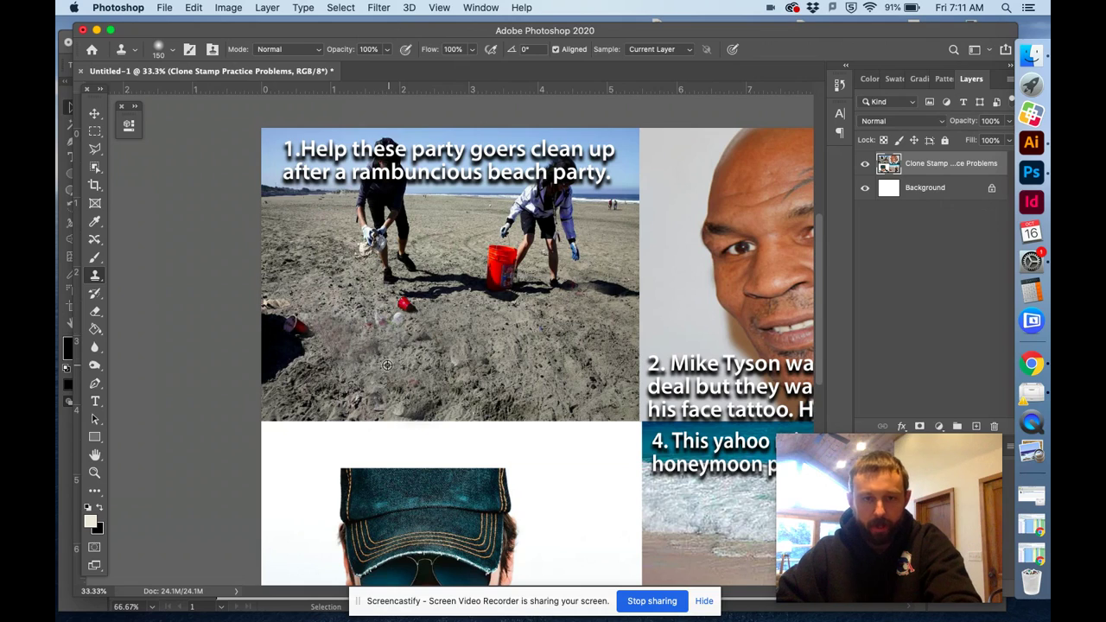
pyautogui.moveTo(400, 328)
pyautogui.mouseDown()
pyautogui.moveTo(410, 336)
pyautogui.moveTo(405, 305)
pyautogui.moveTo(413, 320)
pyautogui.mouseUp()
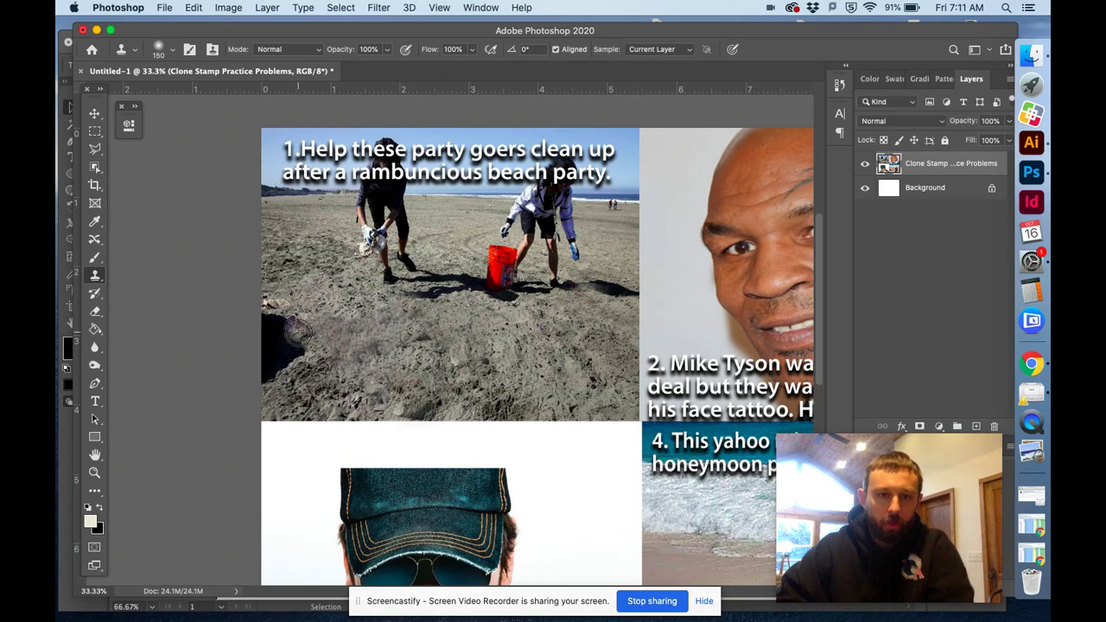
# - Try cloning sand over the last red cup beside the dark shadow in the beach photo, and undo the strokes
pyautogui.moveTo(285, 327)
pyautogui.mouseDown()
pyautogui.moveTo(273, 320)
pyautogui.moveTo(291, 329)
pyautogui.mouseUp()
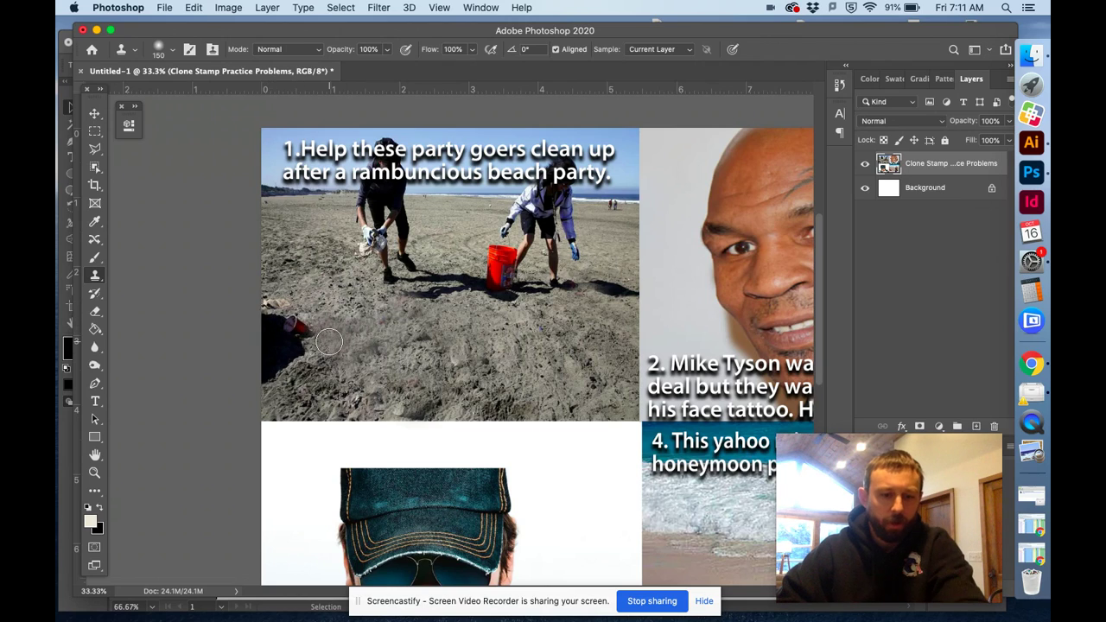
pyautogui.moveTo(307, 331); pyautogui.dragTo(291, 323)
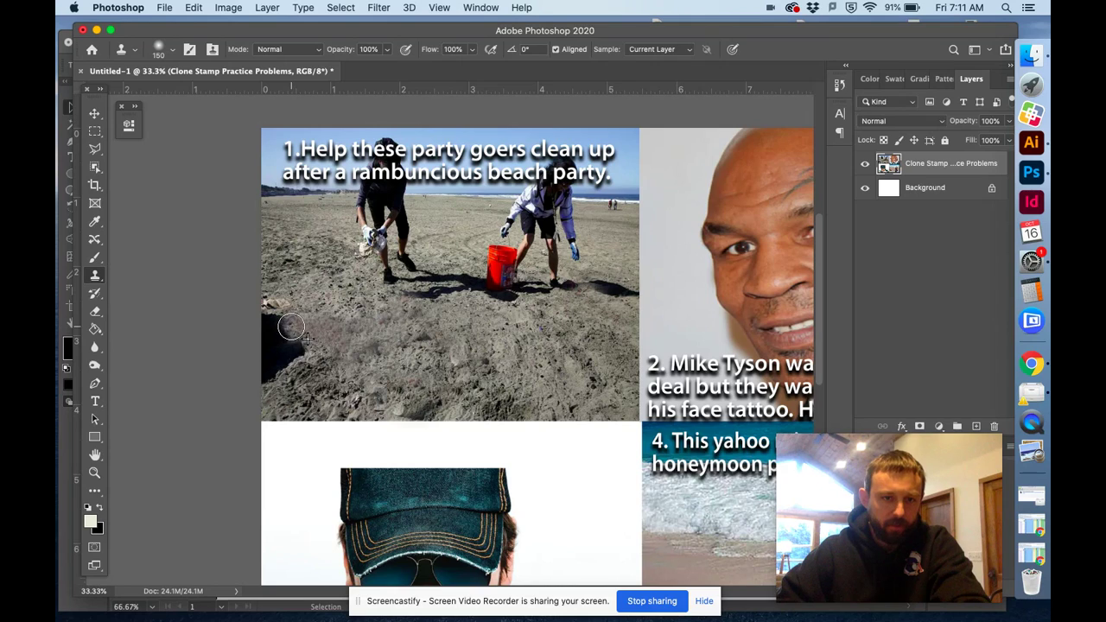
pyautogui.press('super+z')
pyautogui.press('super+z')
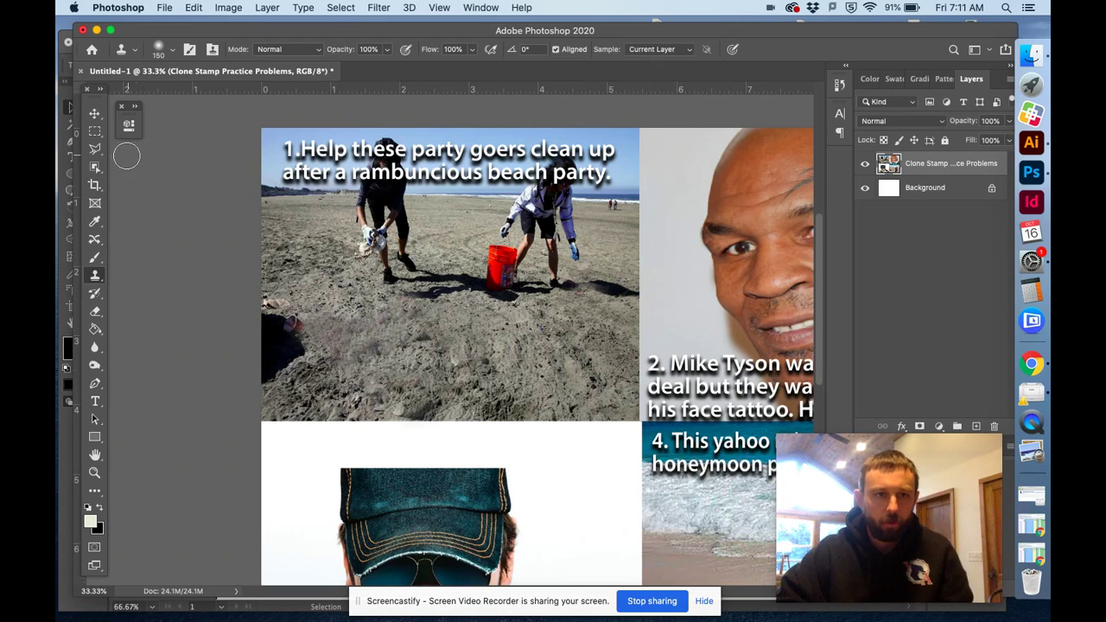
# - Outline the dark shadow beside the last cup with the Polygonal Lasso, and invert the selection for the Clone Stamp tool
pyautogui.click(96, 151)
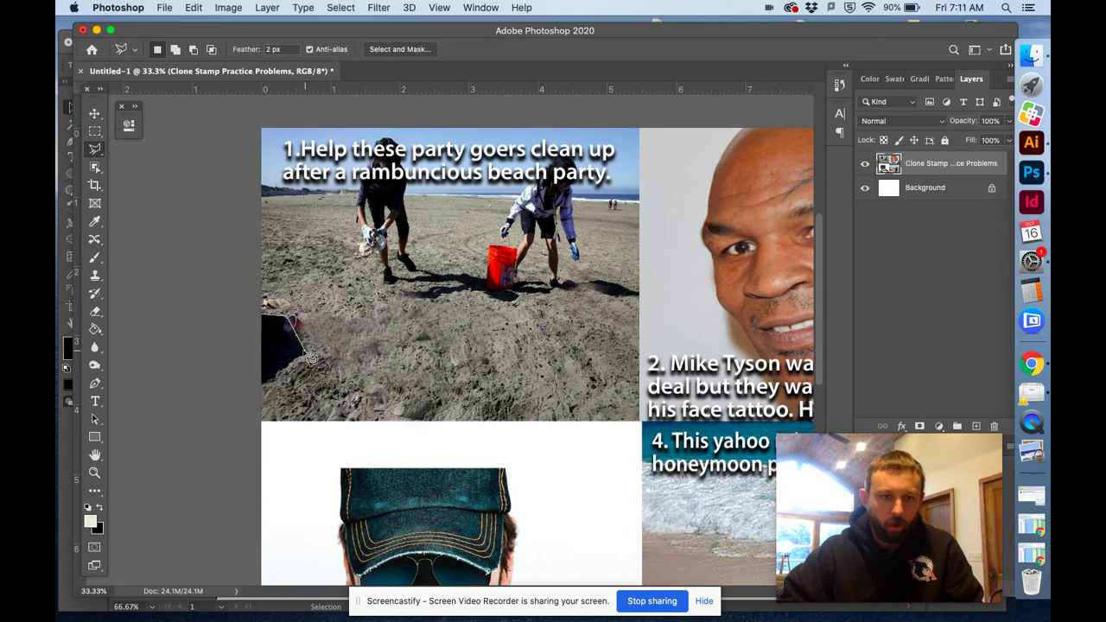
pyautogui.moveTo(311, 359)
pyautogui.mouseDown()
pyautogui.moveTo(268, 388)
pyautogui.moveTo(273, 356)
pyautogui.mouseUp()
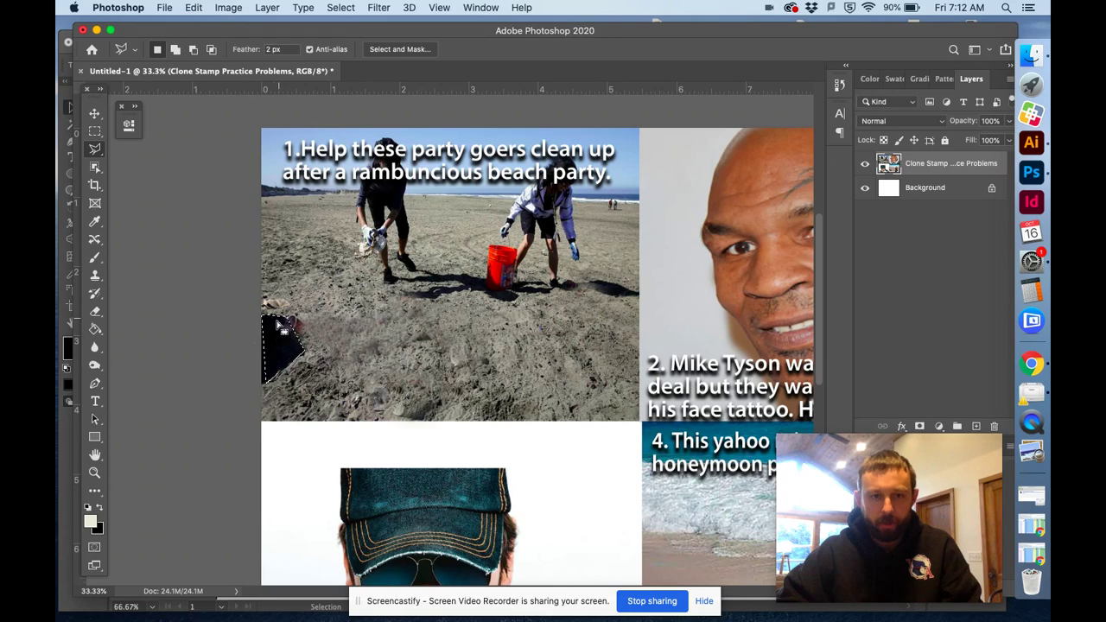
pyautogui.click(95, 275)
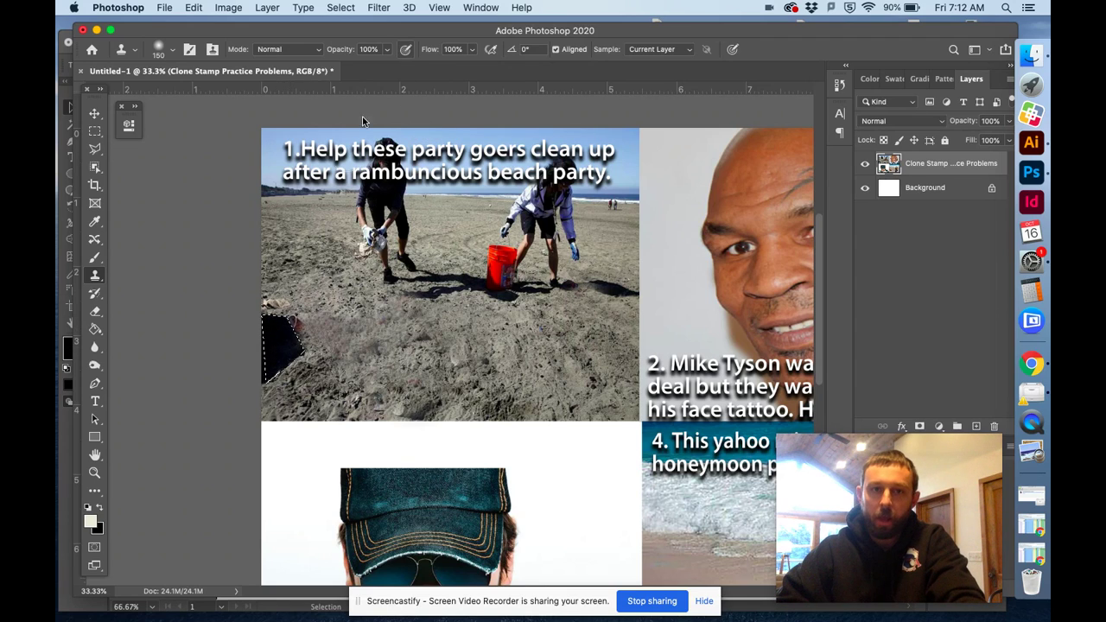
pyautogui.click(340, 10)
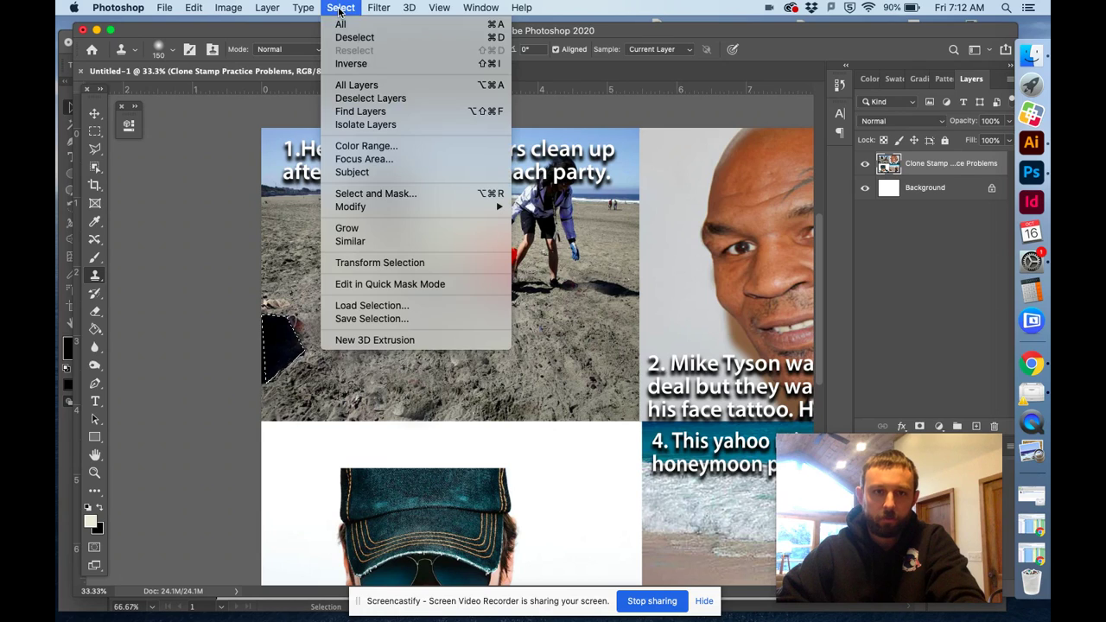
pyautogui.click(268, 342)
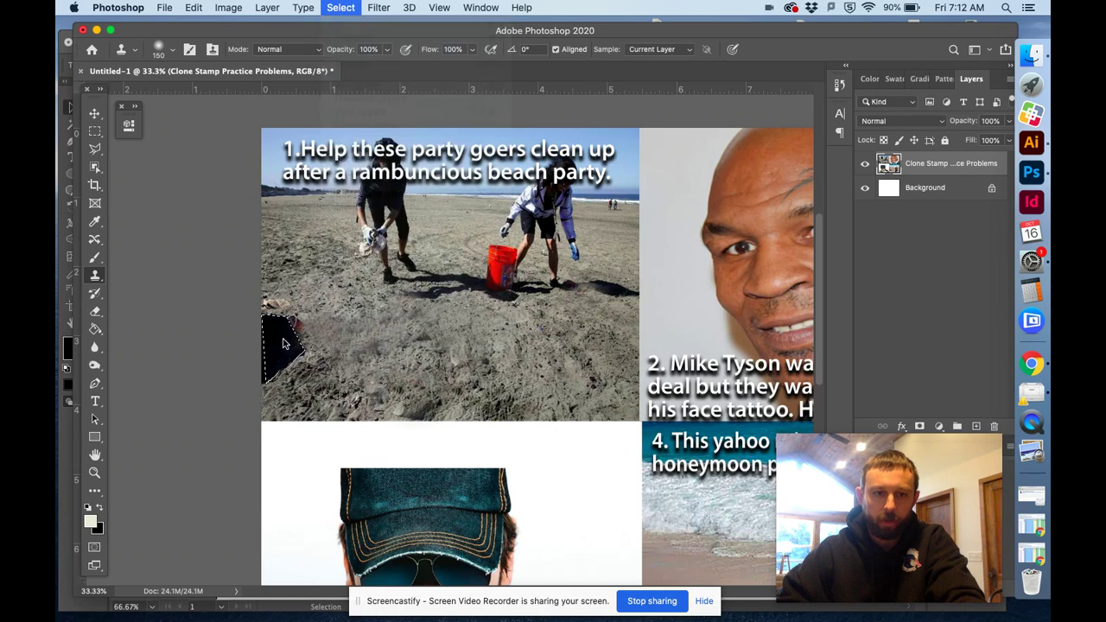
pyautogui.rightClick(283, 340)
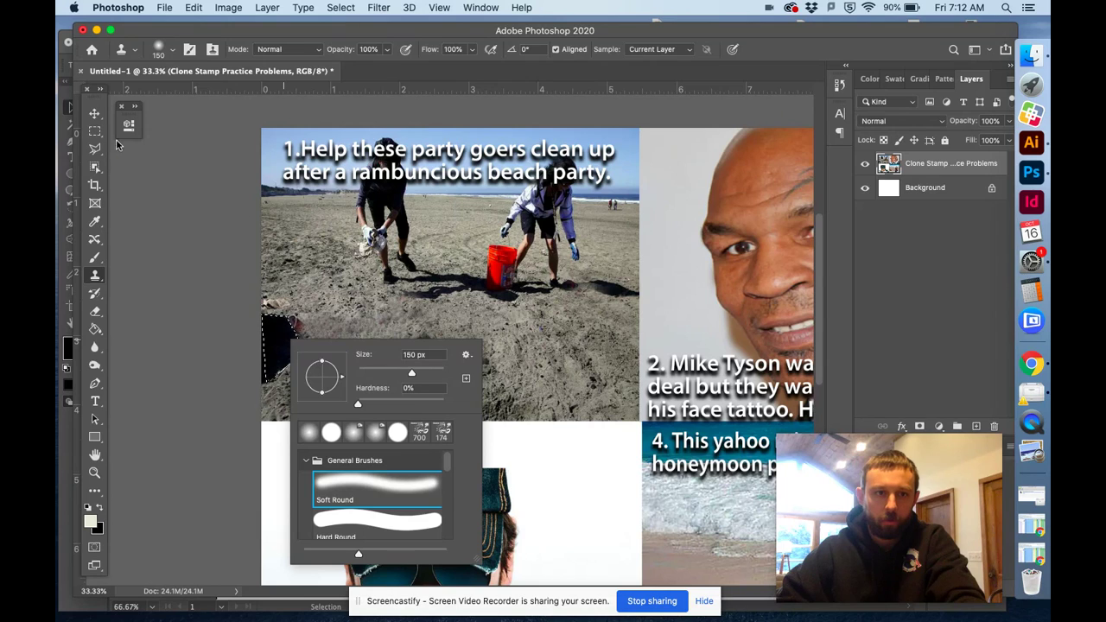
pyautogui.click(350, 10)
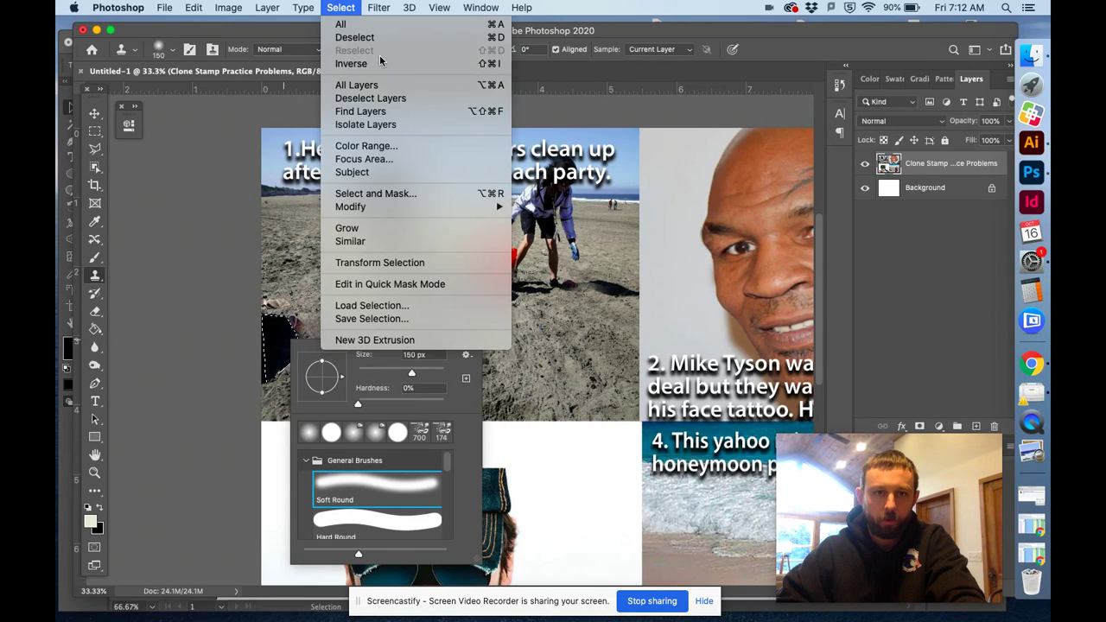
pyautogui.click(378, 64)
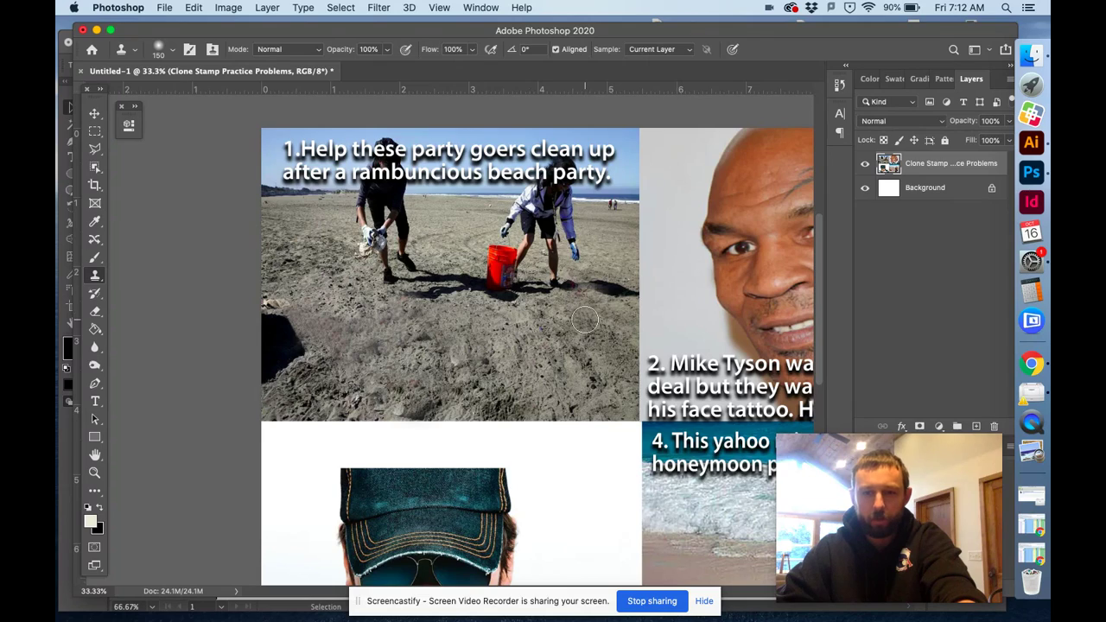
# - Try a clone stroke across the caption of the honeymoon photo, and undo it
pyautogui.hscroll(8, 636, 368)
pyautogui.scroll(-5, 635, 368)
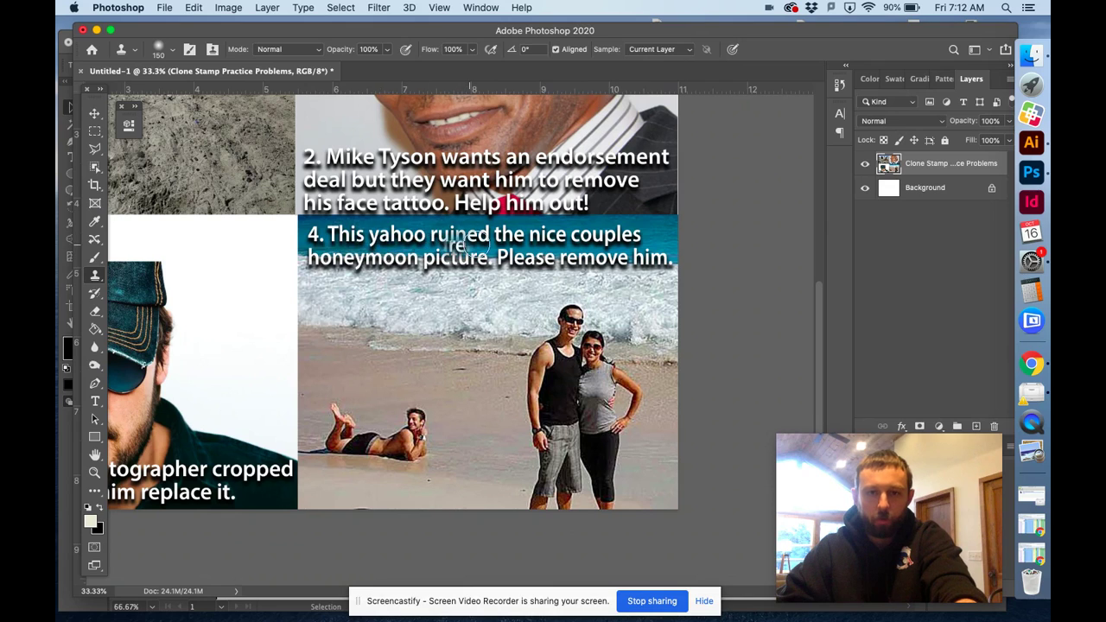
pyautogui.moveTo(492, 235); pyautogui.dragTo(526, 235)
pyautogui.press('super+z')
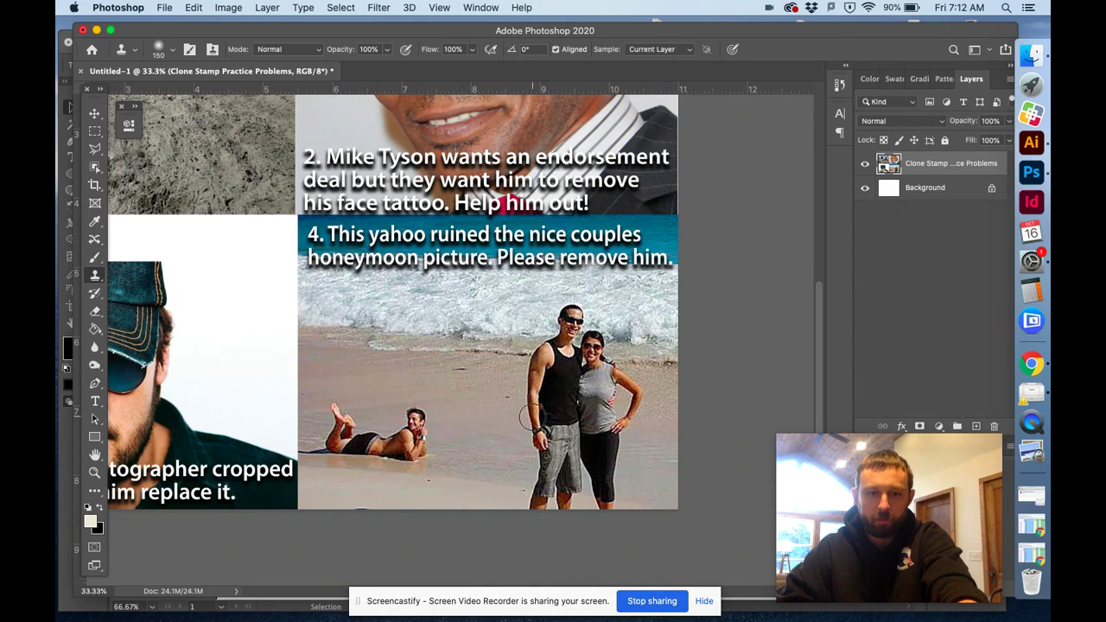
# - Sample the wet sand beside the lying man in the honeymoon photo and clone it over him from head to feet
pyautogui.scroll(-3, 471, 421)
pyautogui.hscroll(-2, 471, 421)
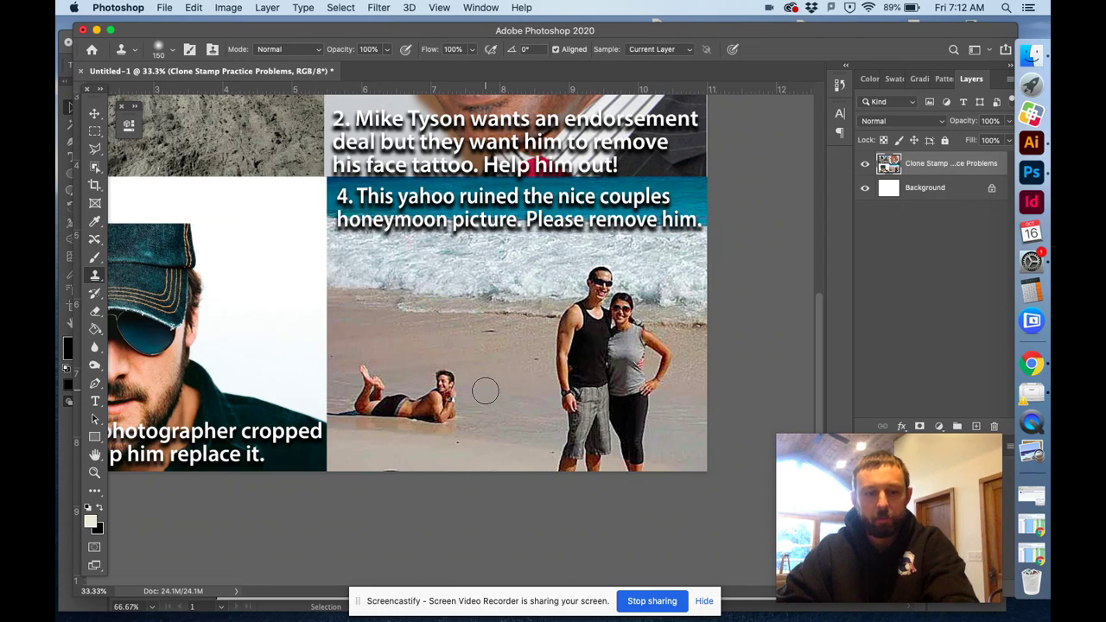
pyautogui.keyDown('alt'); pyautogui.click(478, 400); pyautogui.keyUp('alt')
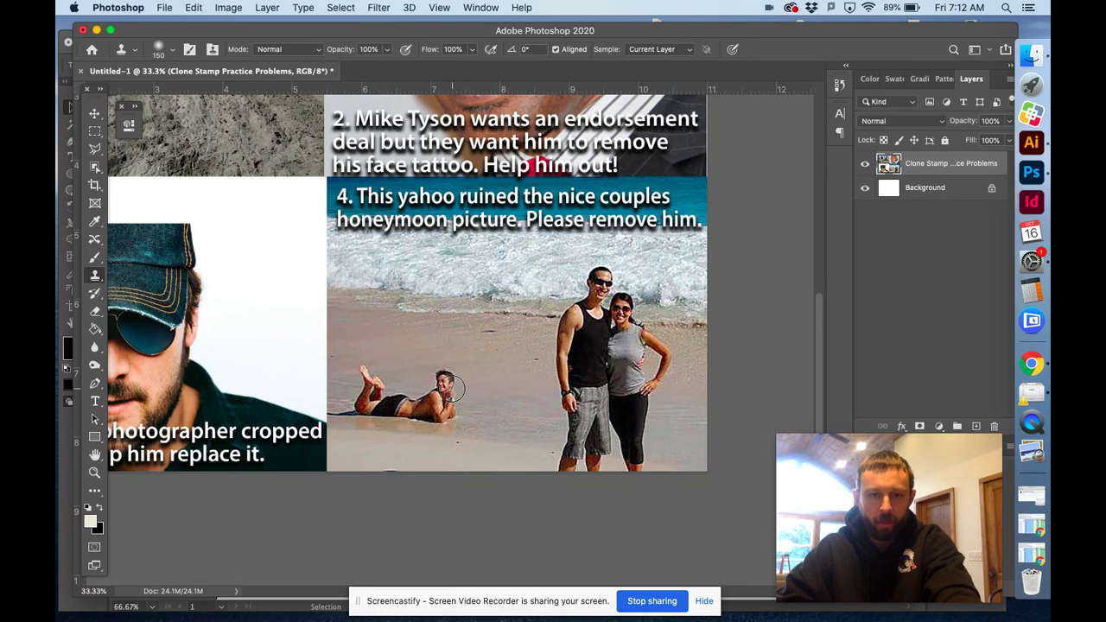
pyautogui.moveTo(448, 387)
pyautogui.mouseDown()
pyautogui.moveTo(440, 375)
pyautogui.moveTo(457, 410)
pyautogui.mouseUp()
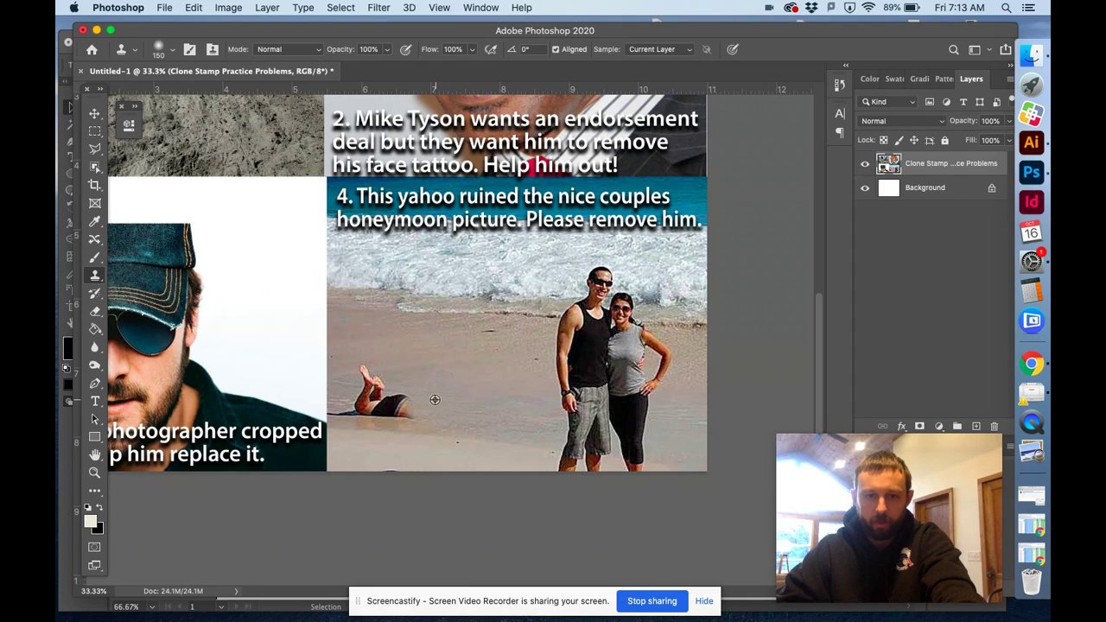
pyautogui.moveTo(409, 399)
pyautogui.mouseDown()
pyautogui.moveTo(443, 413)
pyautogui.moveTo(399, 413)
pyautogui.moveTo(411, 415)
pyautogui.mouseUp()
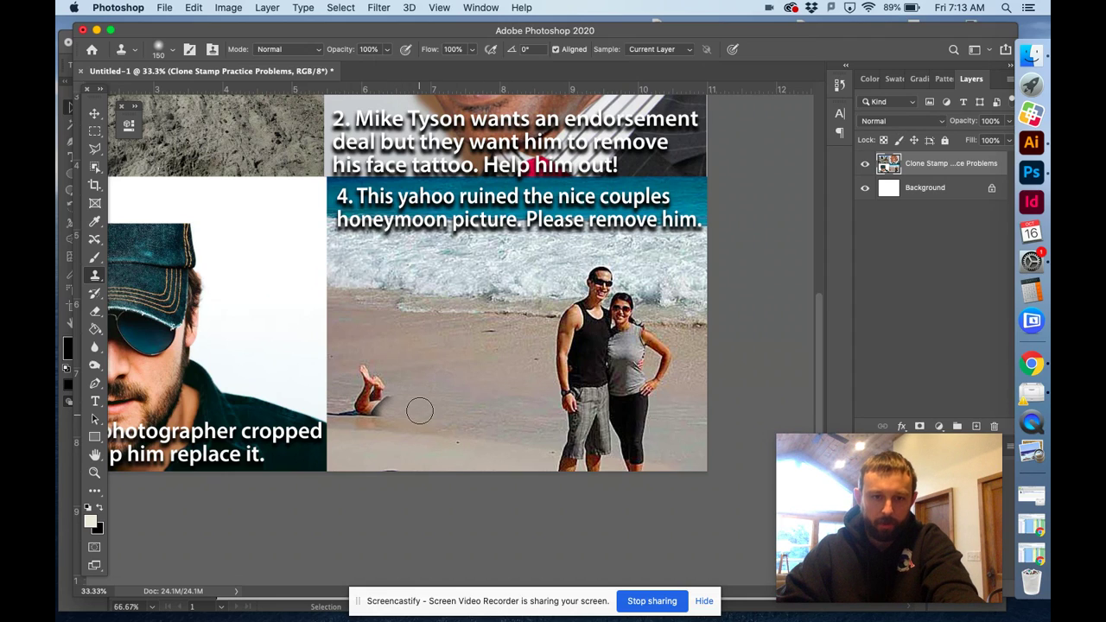
pyautogui.moveTo(389, 400)
pyautogui.mouseDown()
pyautogui.moveTo(408, 405)
pyautogui.moveTo(341, 414)
pyautogui.mouseUp()
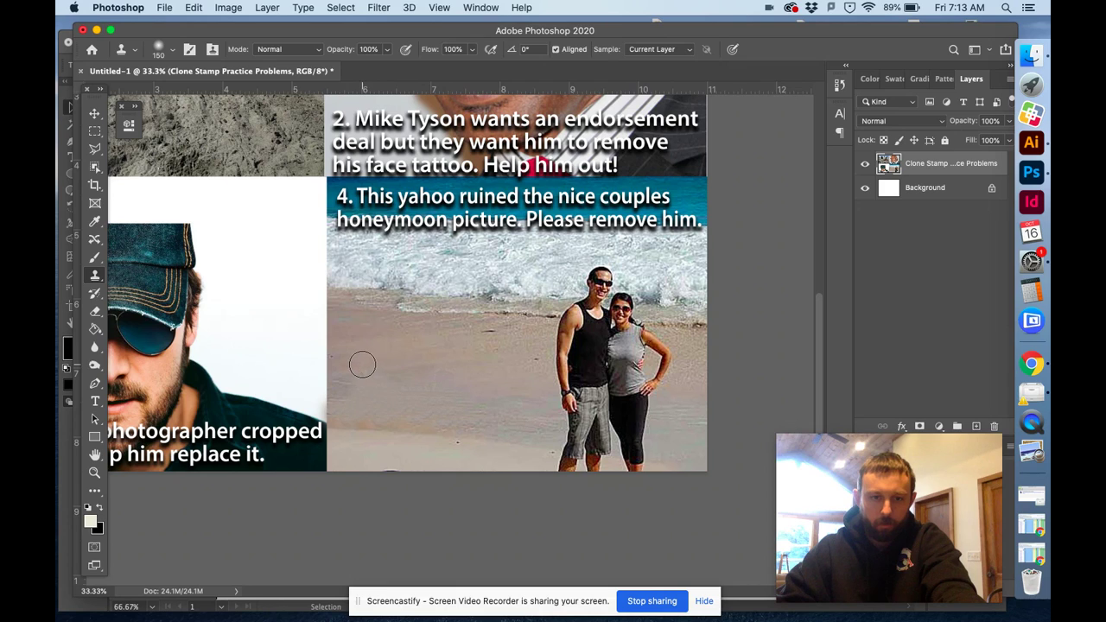
pyautogui.moveTo(449, 363); pyautogui.dragTo(473, 400)
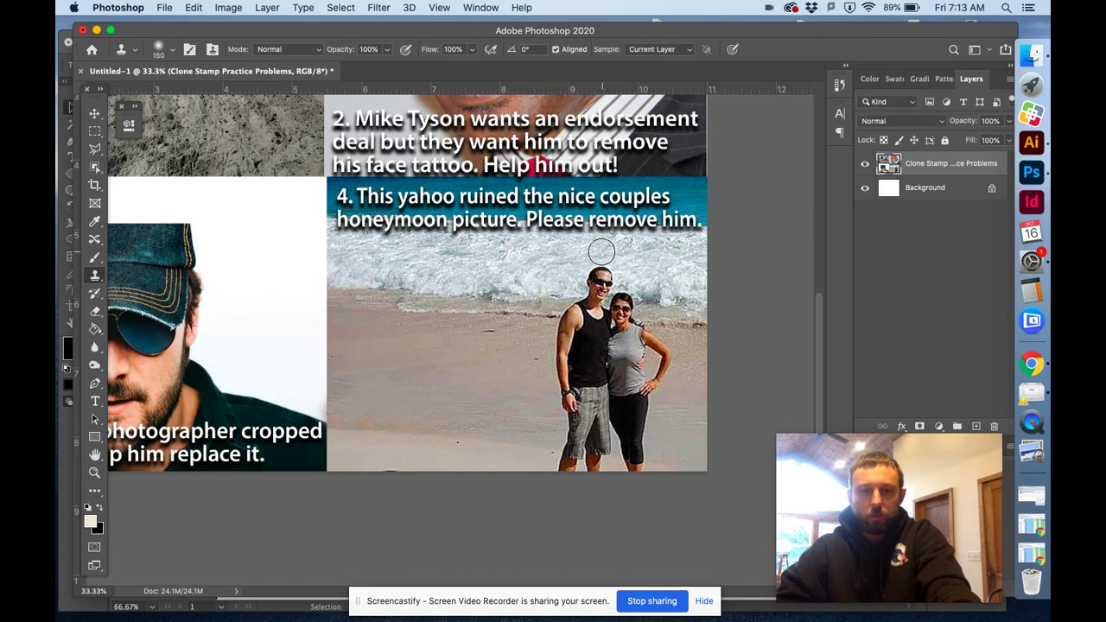
# - Sample skin from Mike Tyson's forehead, try cloning skin over parts of the face tattoo, and undo the strokes
pyautogui.scroll(5, 602, 252)
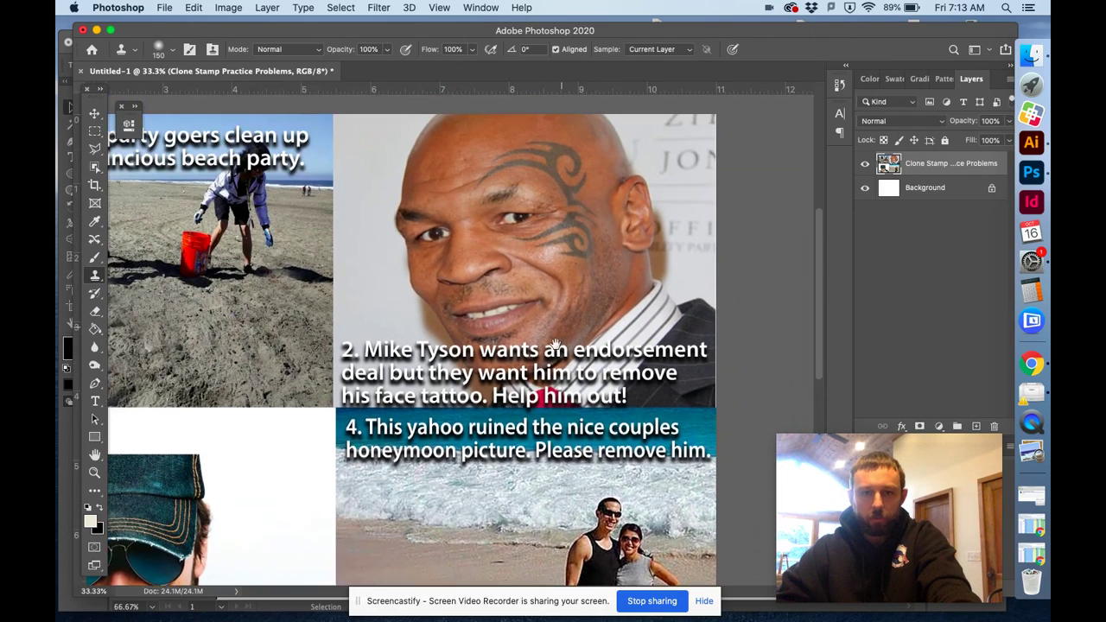
pyautogui.moveTo(557, 346); pyautogui.dragTo(547, 374)
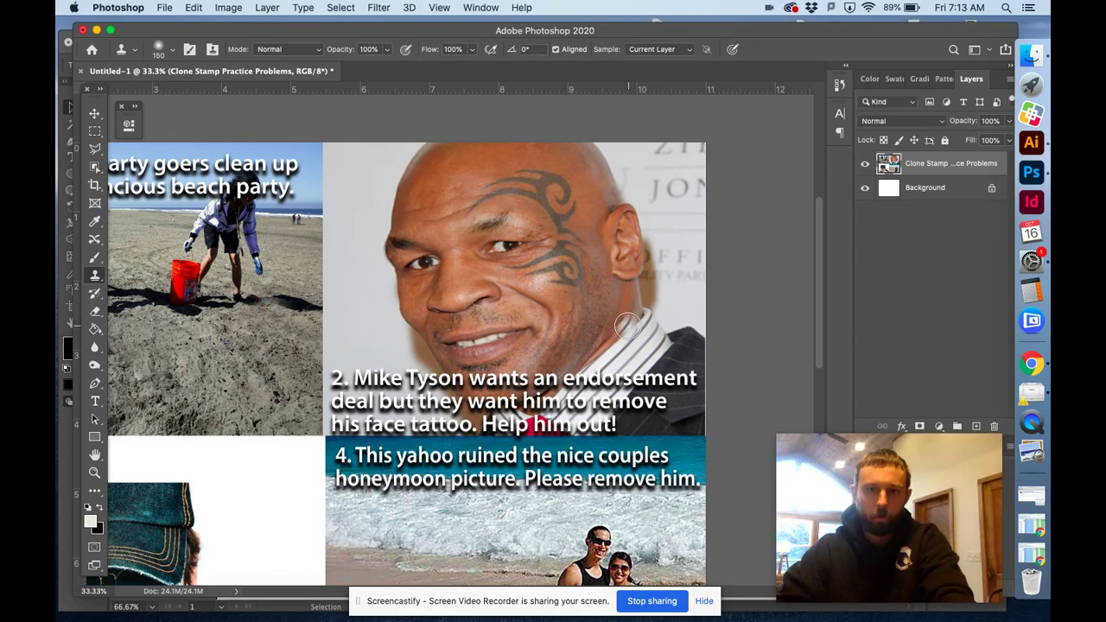
pyautogui.moveTo(563, 279); pyautogui.dragTo(563, 306)
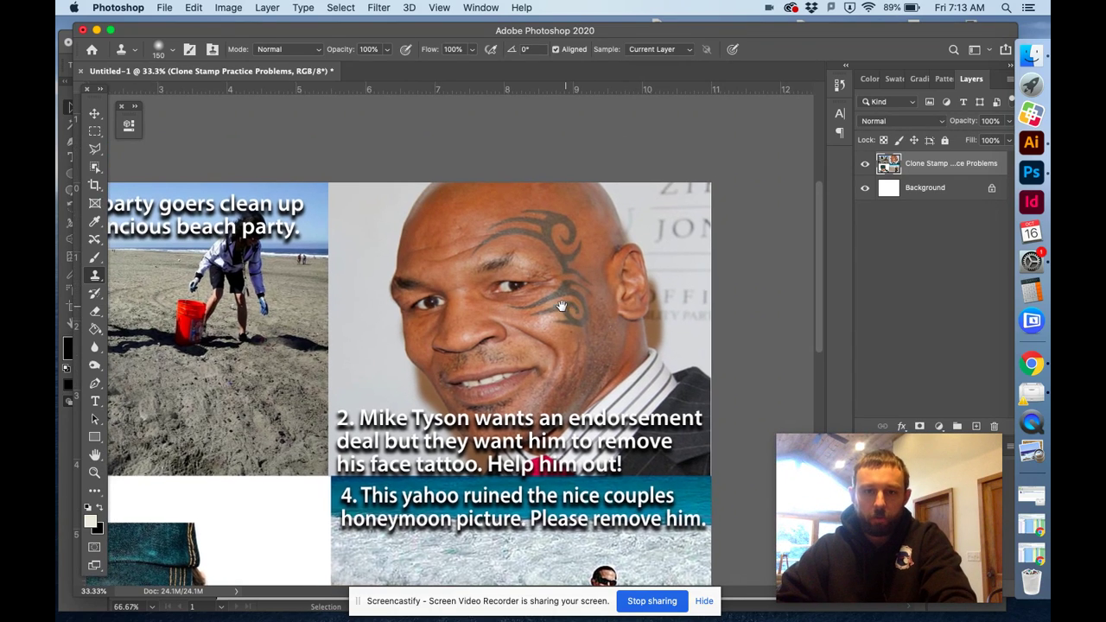
pyautogui.scroll(1, 561, 307)
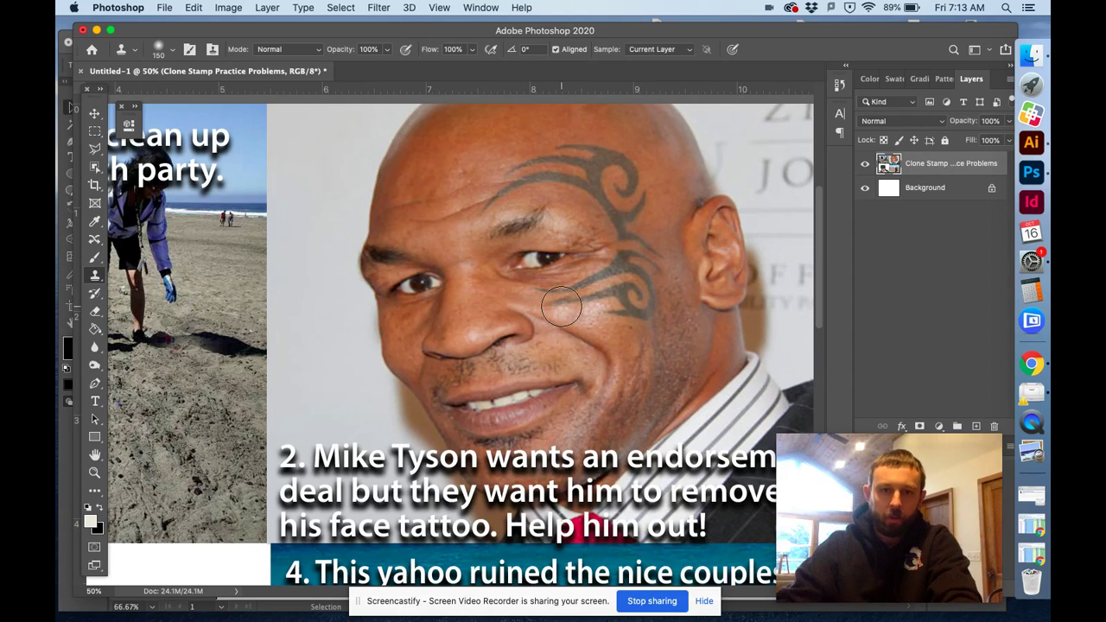
pyautogui.moveTo(563, 306); pyautogui.dragTo(486, 316)
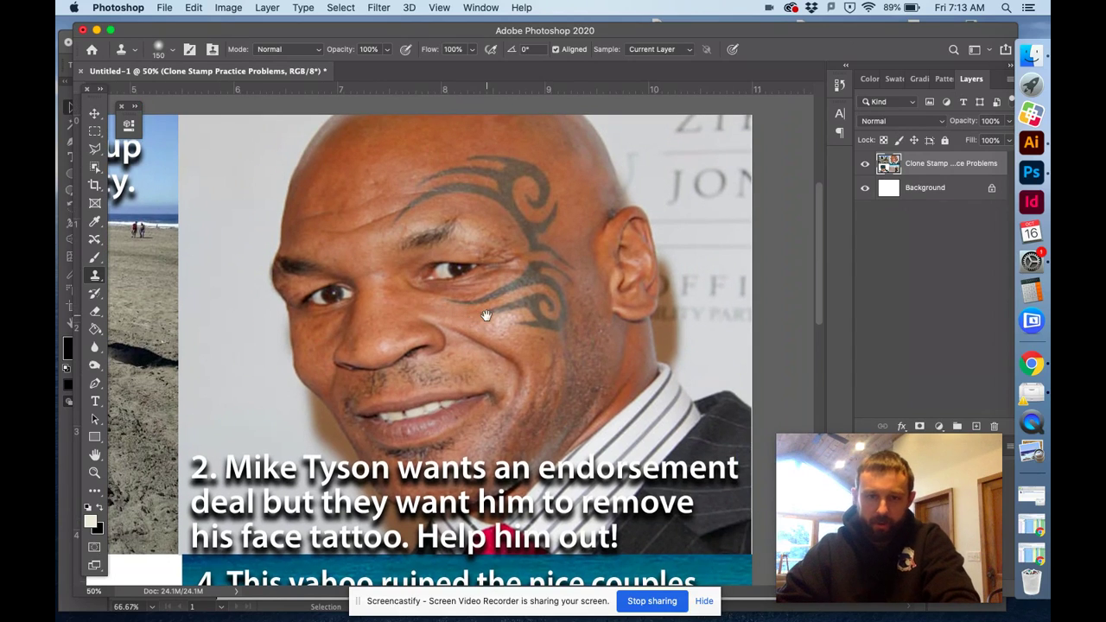
pyautogui.keyDown('alt'); pyautogui.click(369, 227); pyautogui.keyUp('alt')
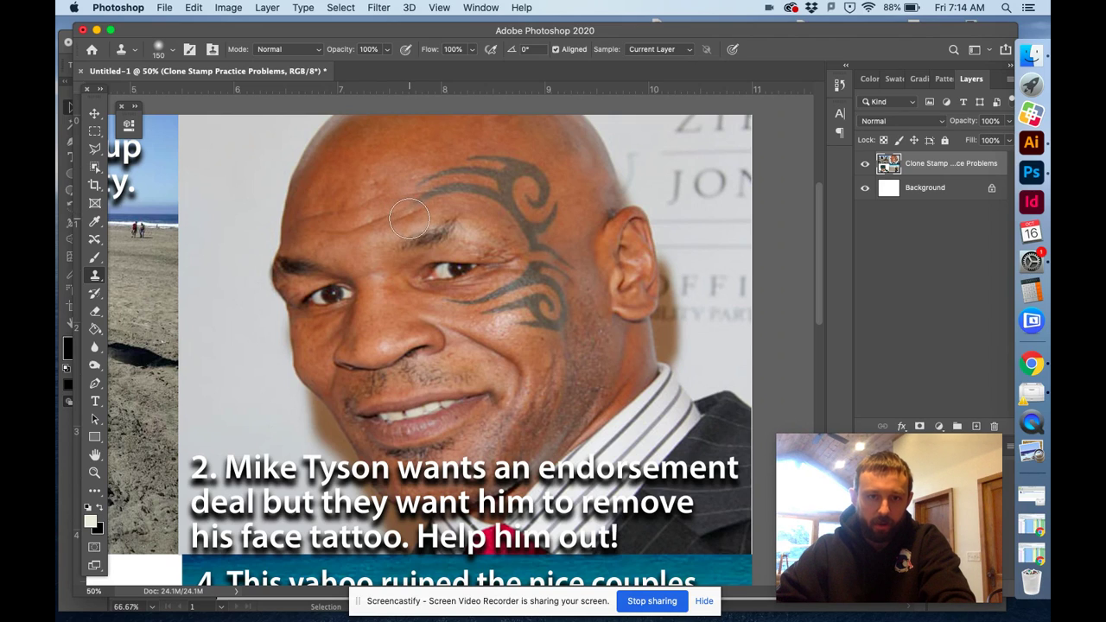
pyautogui.moveTo(411, 223)
pyautogui.mouseDown()
pyautogui.moveTo(407, 258)
pyautogui.moveTo(432, 235)
pyautogui.mouseUp()
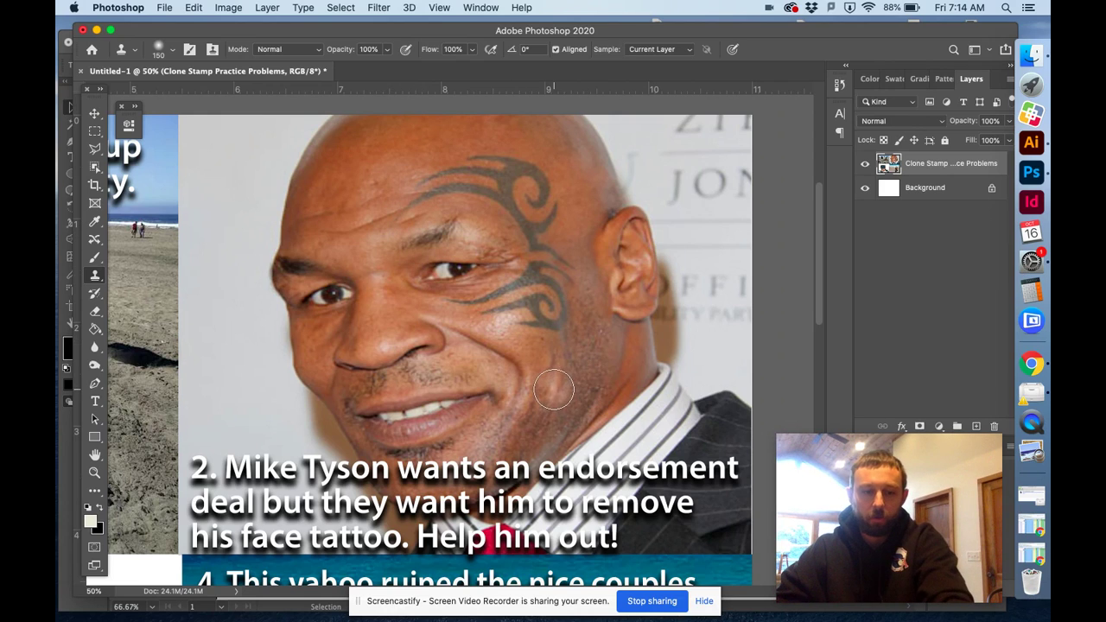
pyautogui.moveTo(529, 270)
pyautogui.mouseDown()
pyautogui.moveTo(570, 250)
pyautogui.moveTo(576, 268)
pyautogui.moveTo(556, 303)
pyautogui.moveTo(492, 303)
pyautogui.mouseUp()
pyautogui.press('super+z')
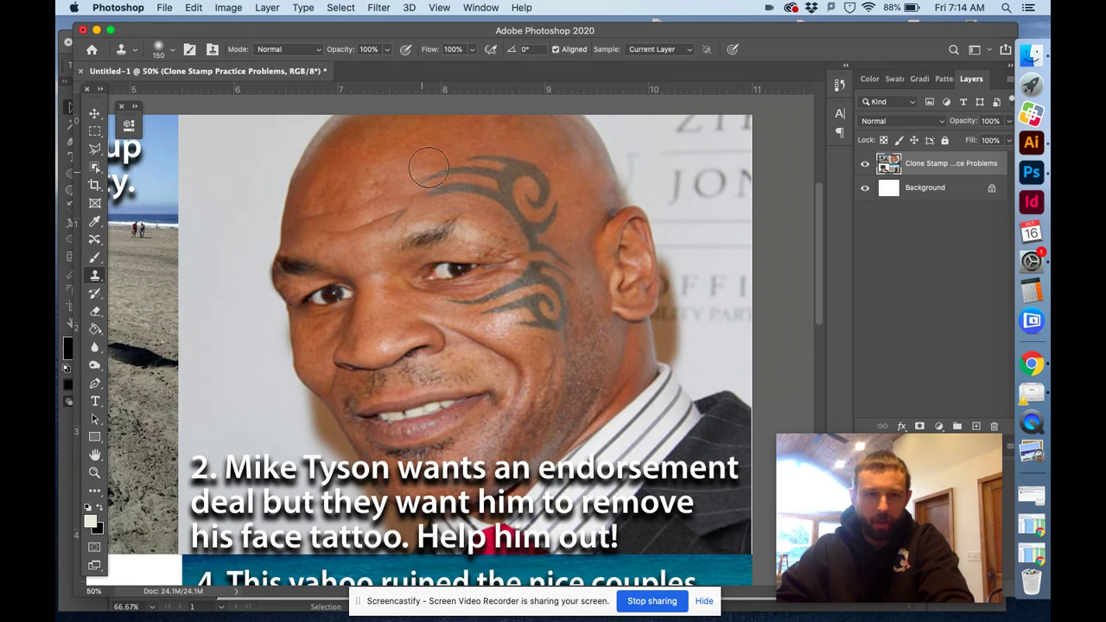
pyautogui.press('super+z')
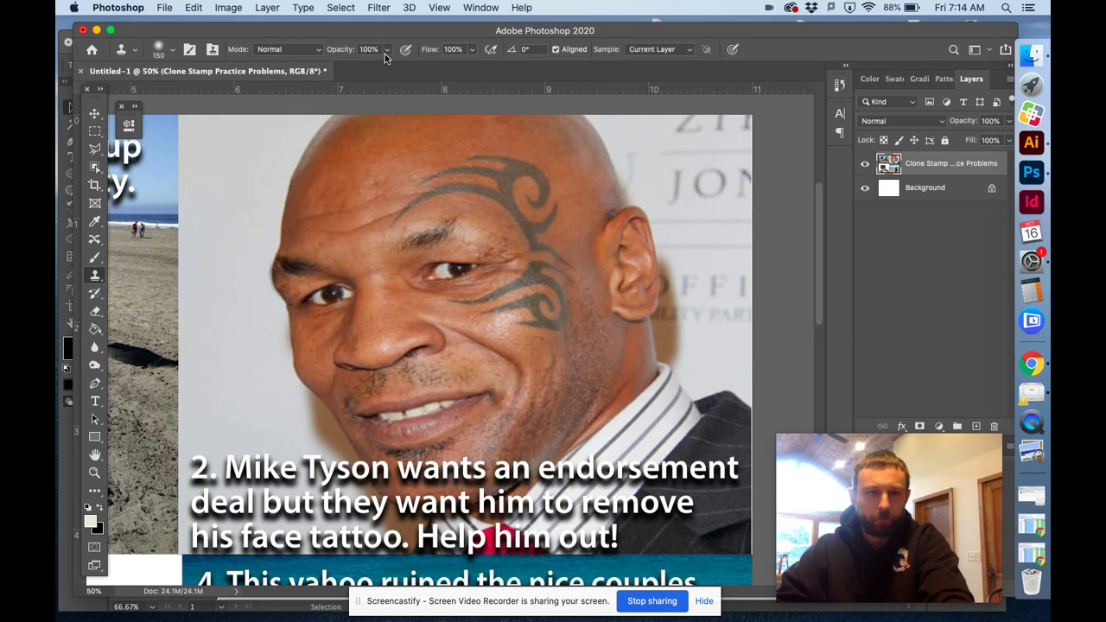
# - Keep the Clone Stamp at 100% opacity, reduce its brush size to 100, and clone skin over the curl of the forehead tattoo
pyautogui.click(386, 52)
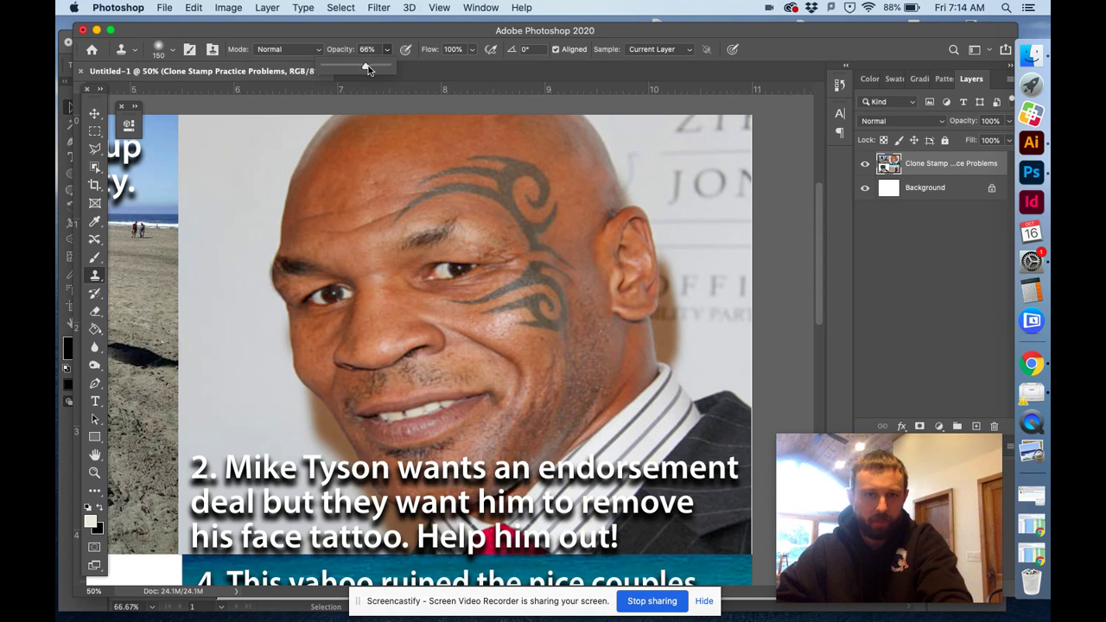
pyautogui.moveTo(367, 69); pyautogui.dragTo(405, 71)
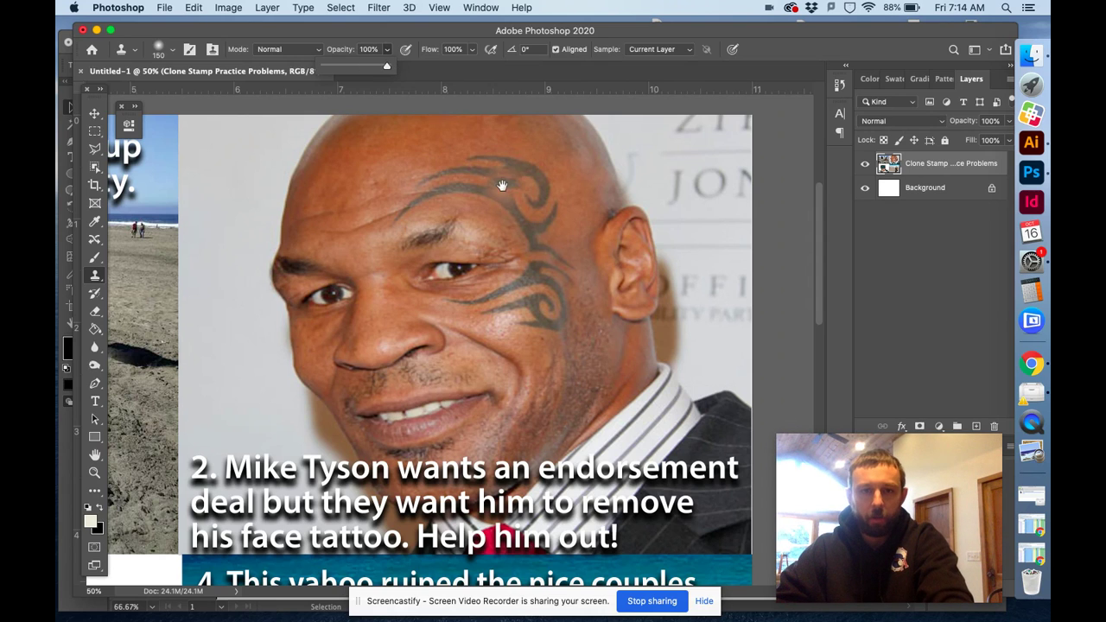
pyautogui.moveTo(502, 186); pyautogui.dragTo(482, 233)
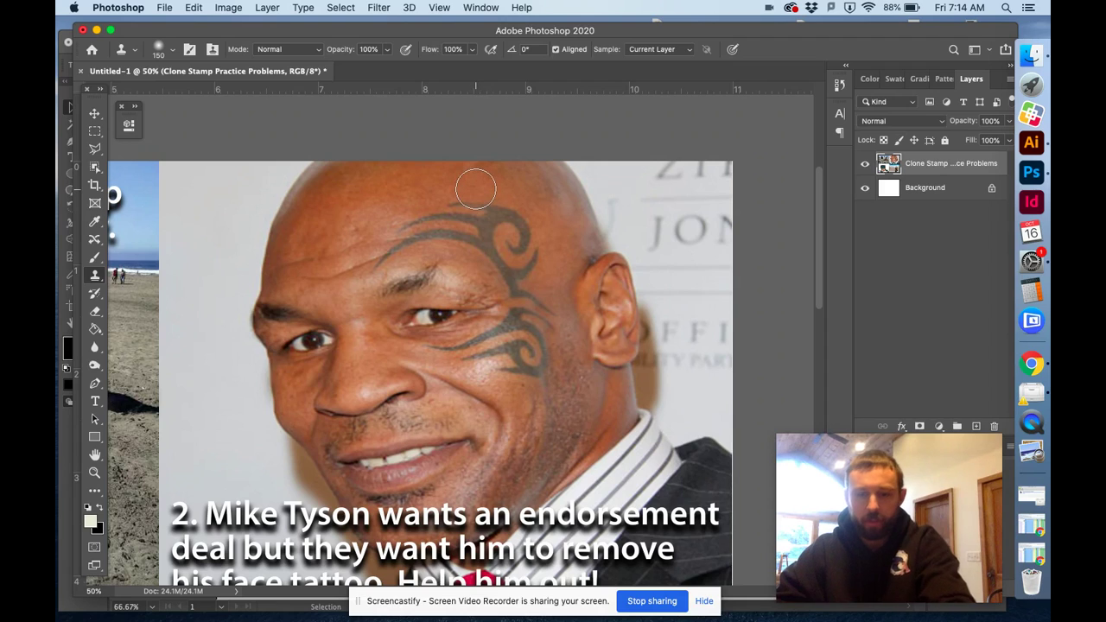
pyautogui.press('[')
pyautogui.press('[')
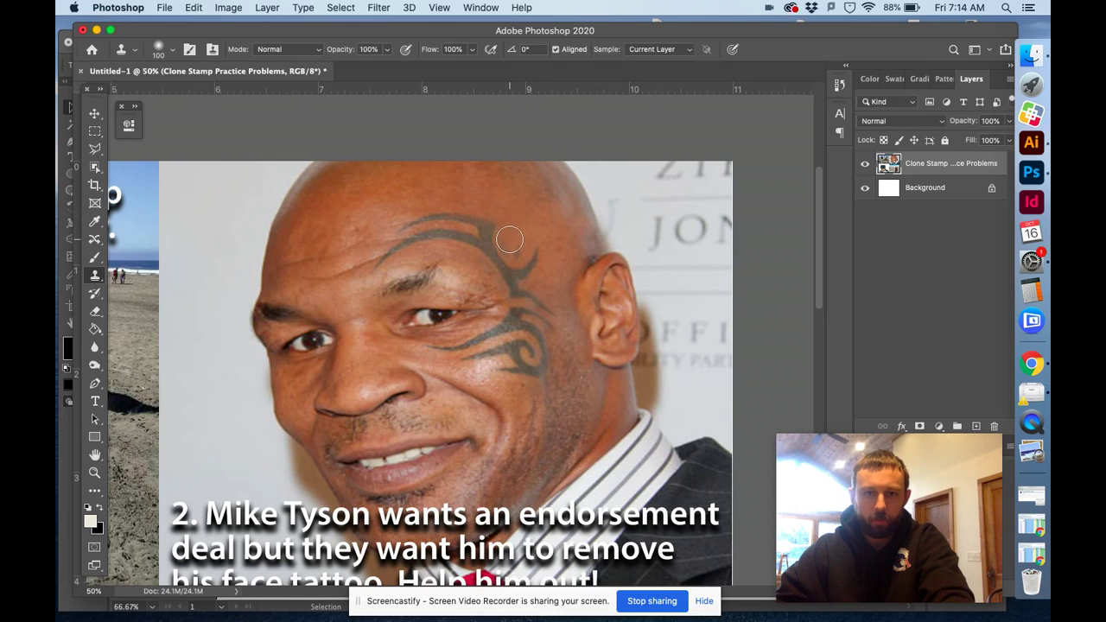
pyautogui.click(510, 246)
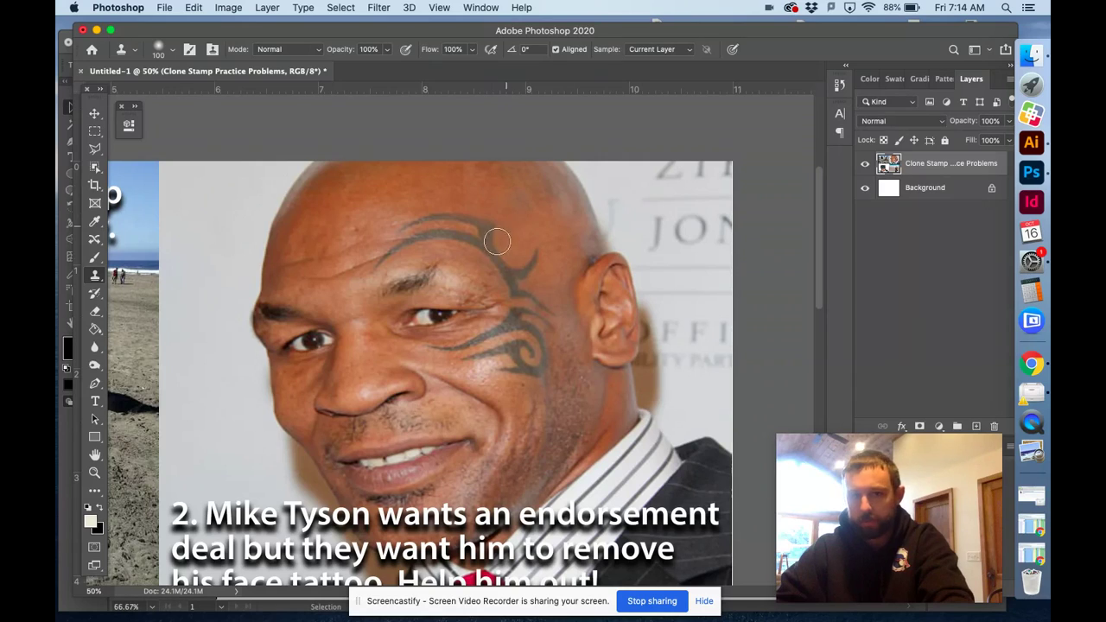
# - Step back through the Clone Stamp states in the history, and return to the latest state
pyautogui.click(840, 85)
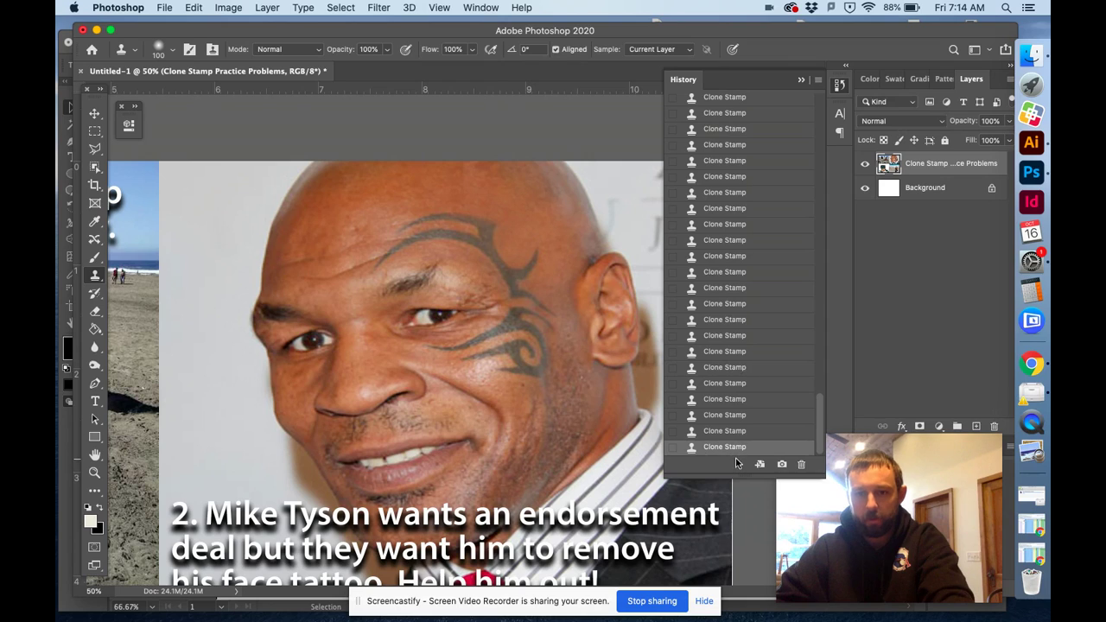
pyautogui.moveTo(733, 472); pyautogui.dragTo(733, 503)
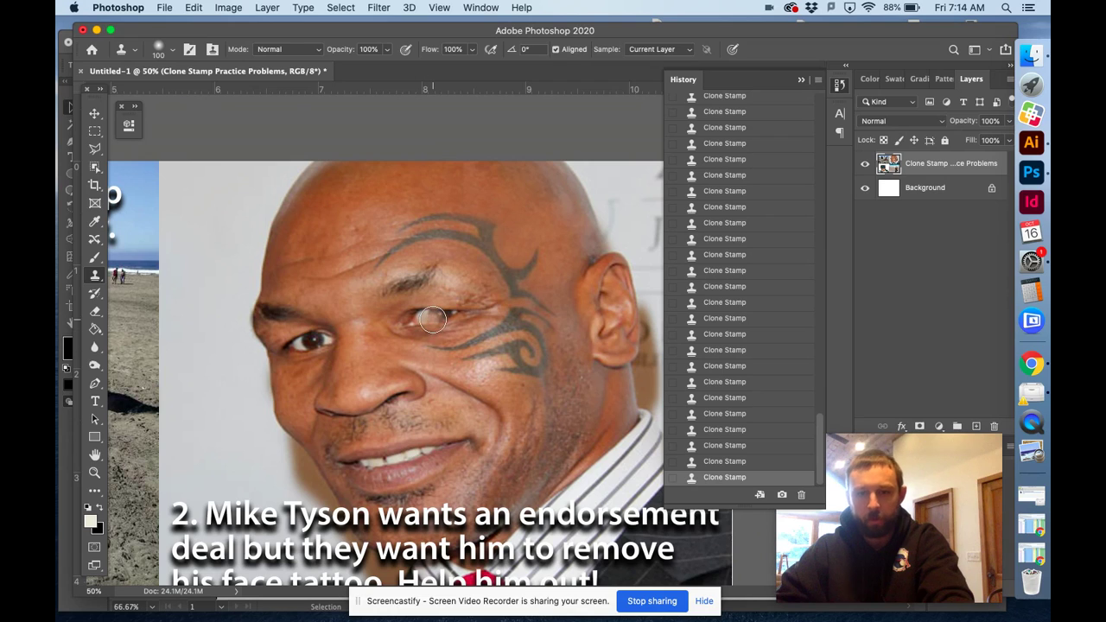
pyautogui.click(722, 446)
pyautogui.click(725, 399)
pyautogui.click(733, 353)
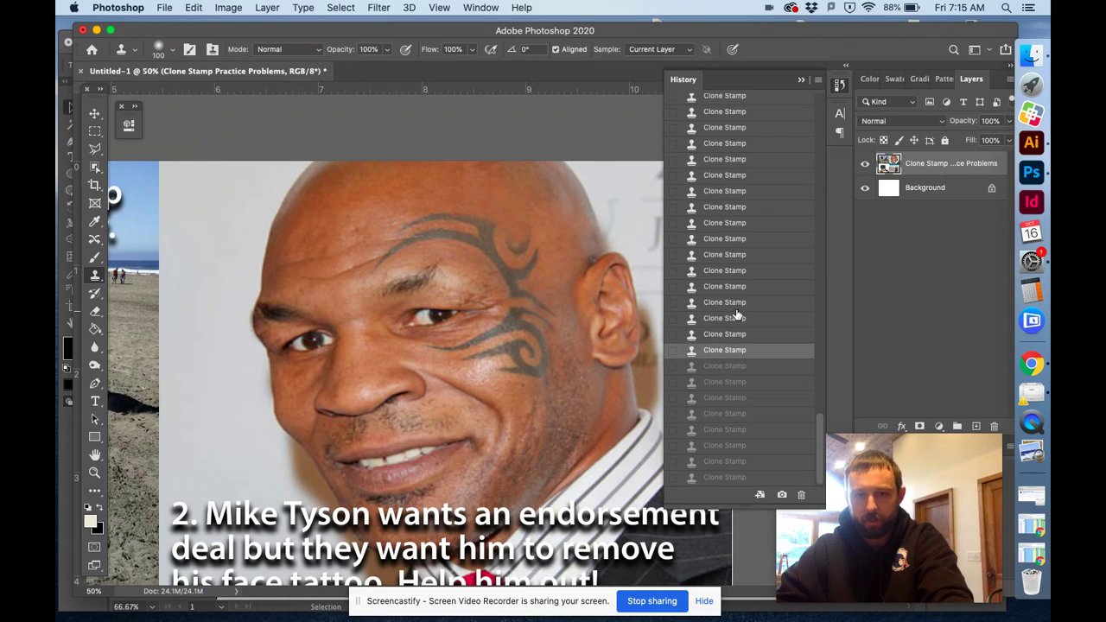
pyautogui.click(735, 303)
pyautogui.click(733, 254)
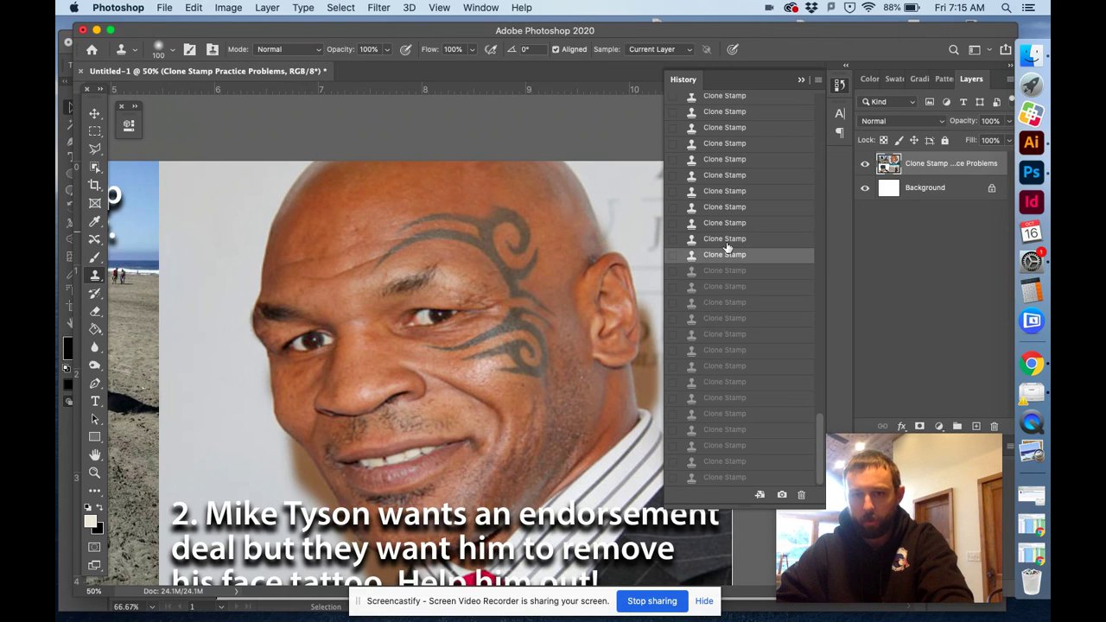
pyautogui.click(729, 478)
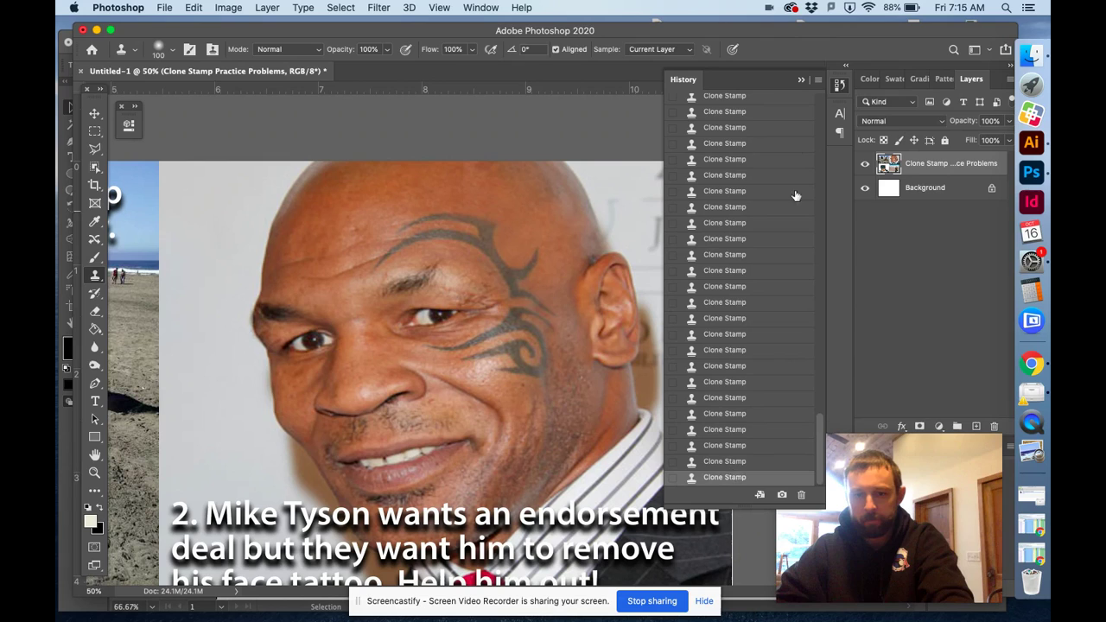
pyautogui.click(801, 80)
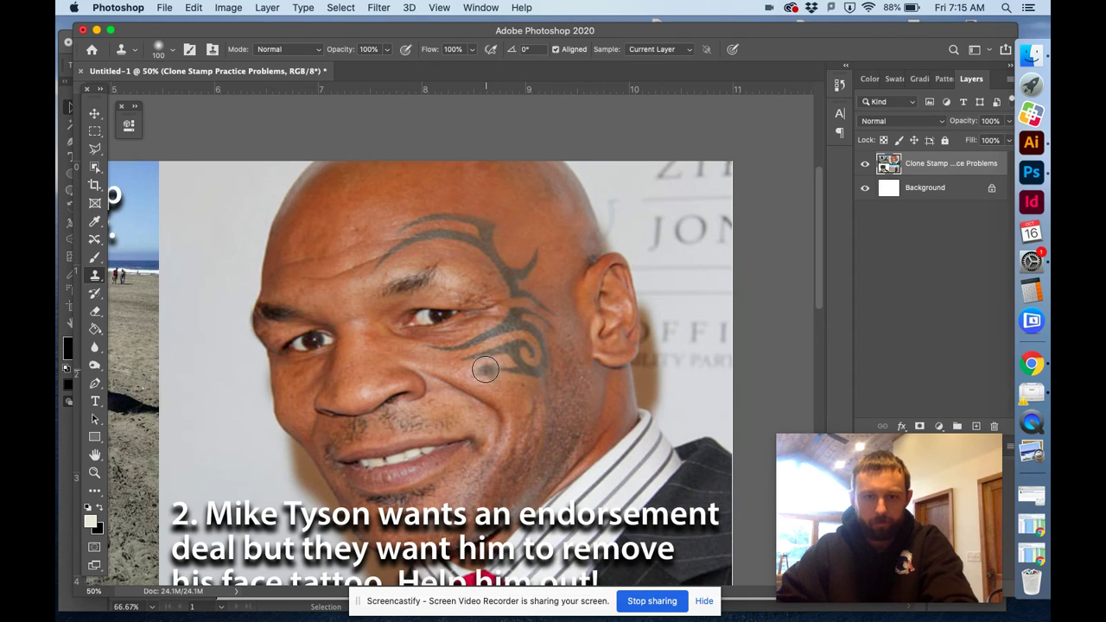
# - Clone forehead skin over the rest of the tattoo above the eyebrow, using brush sizes between 70 and 90
pyautogui.press('[')
pyautogui.press('[')
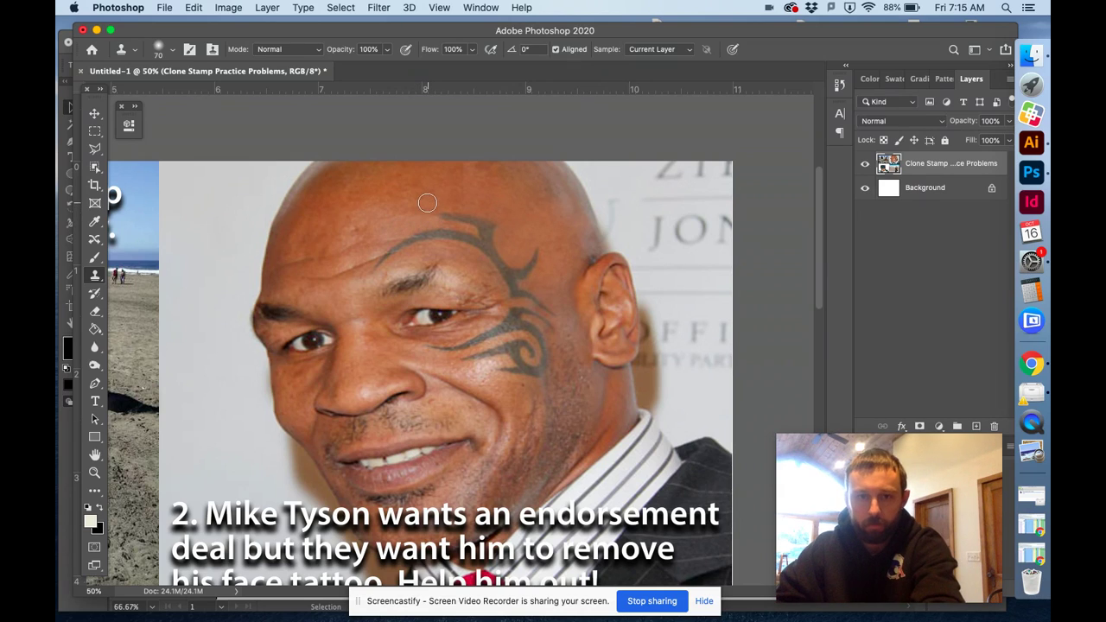
pyautogui.press(']')
pyautogui.press(']')
pyautogui.press(']')
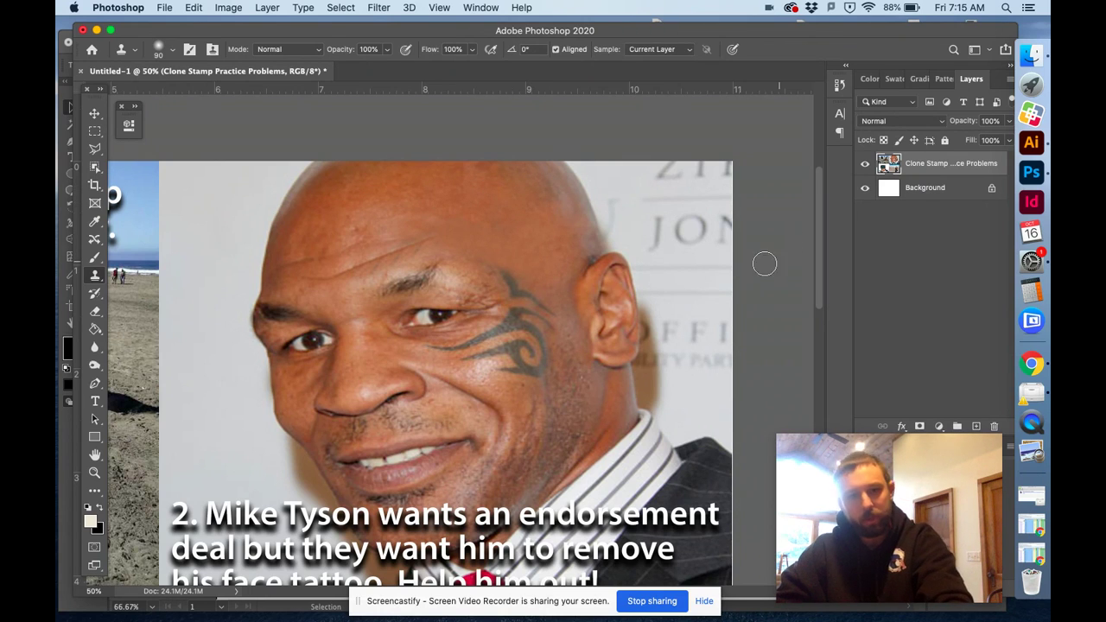
# - Reduce the brush size to 60 and clone cheek skin over the thin tattoo tips below the eye
pyautogui.scroll(-2, 530, 309)
pyautogui.press('[')
pyautogui.press('[')
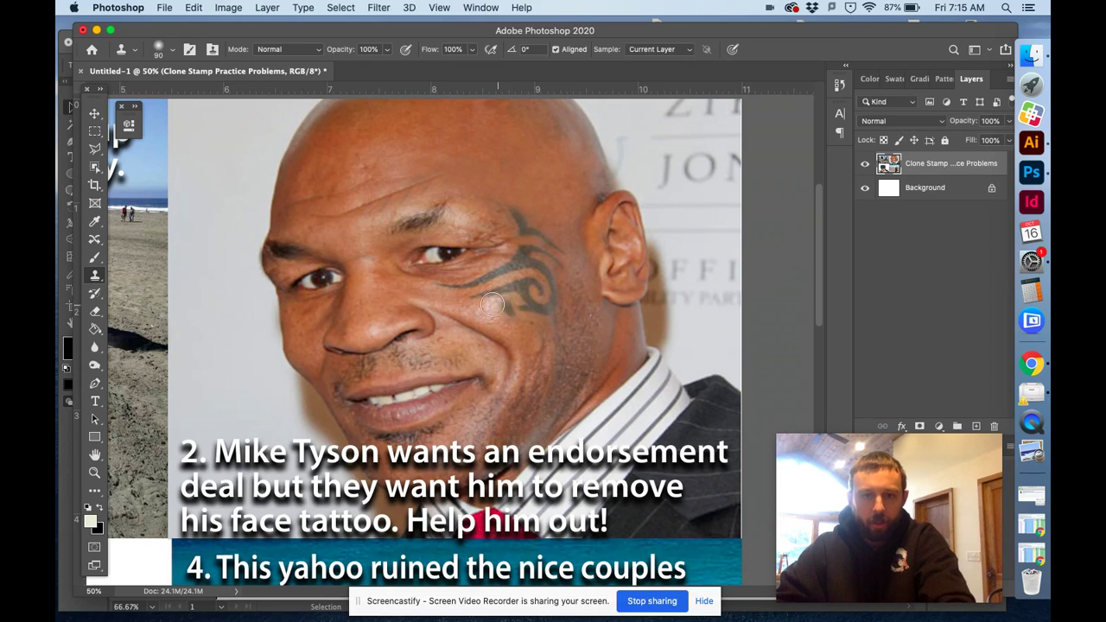
pyautogui.press('[')
pyautogui.press('[')
pyautogui.press('[')
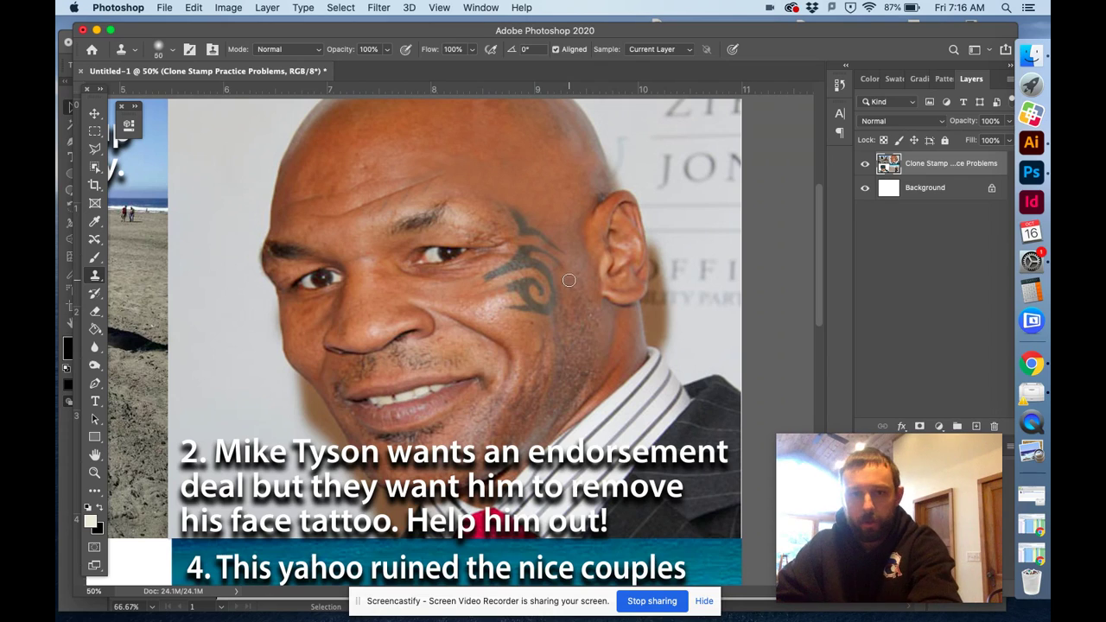
# - With a brush size of 70, clone skin over the temple tattoo, and sample the eyebrow to extend its outer end
pyautogui.press(']')
pyautogui.press(']')
pyautogui.press(']')
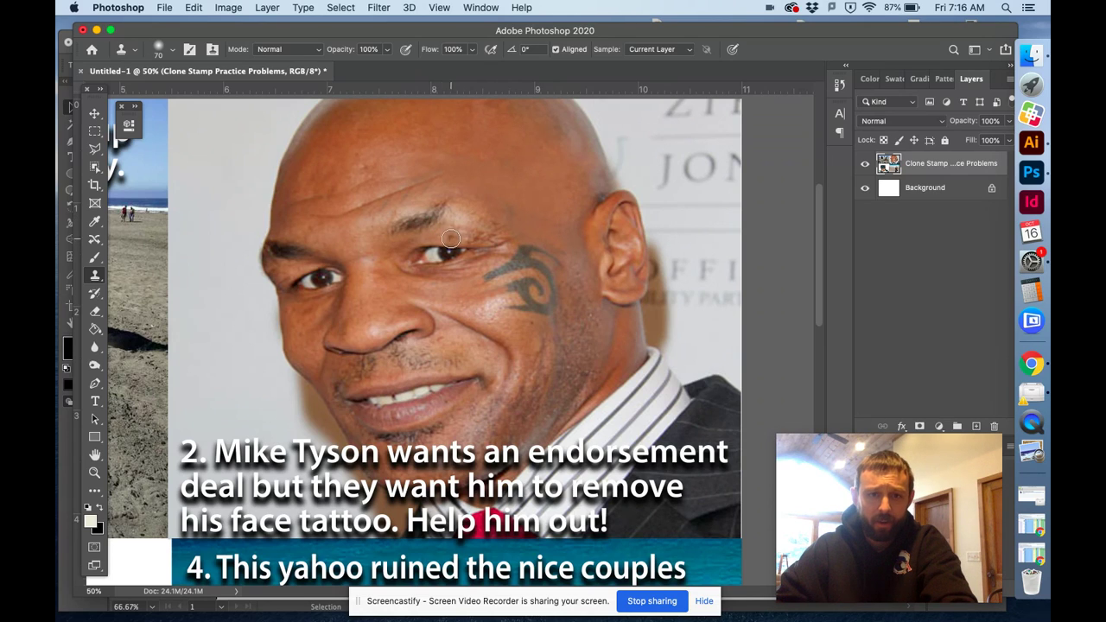
pyautogui.keyDown('alt'); pyautogui.click(427, 220); pyautogui.keyUp('alt')
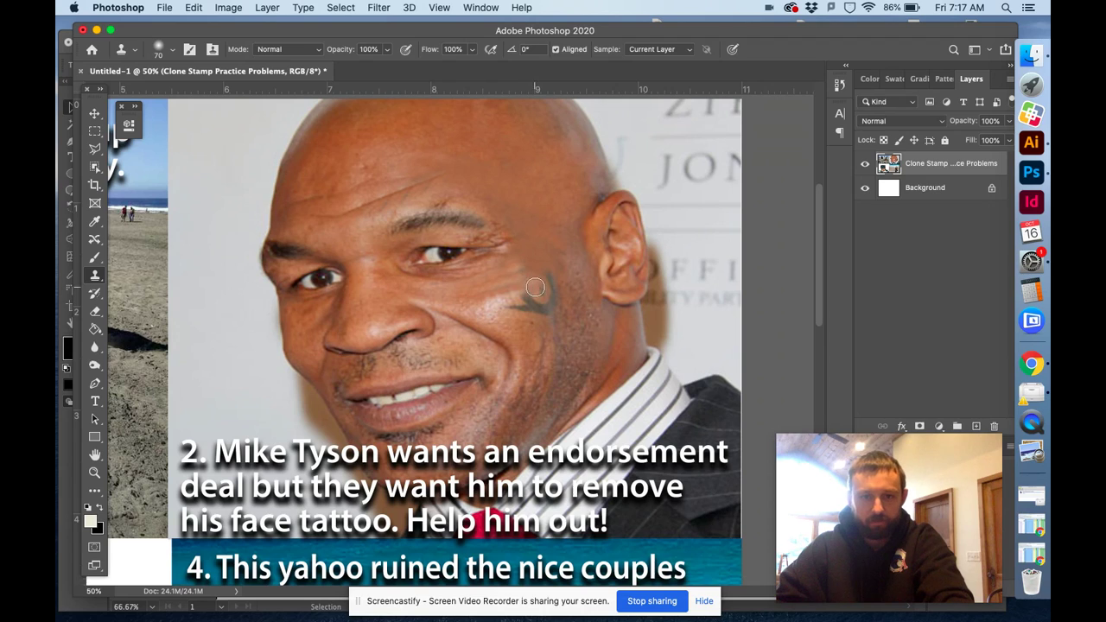
# - Clone nearby cheek skin over the remaining tattoo fragments between the eye and the ear until the cheek is clear
pyautogui.click(536, 285)
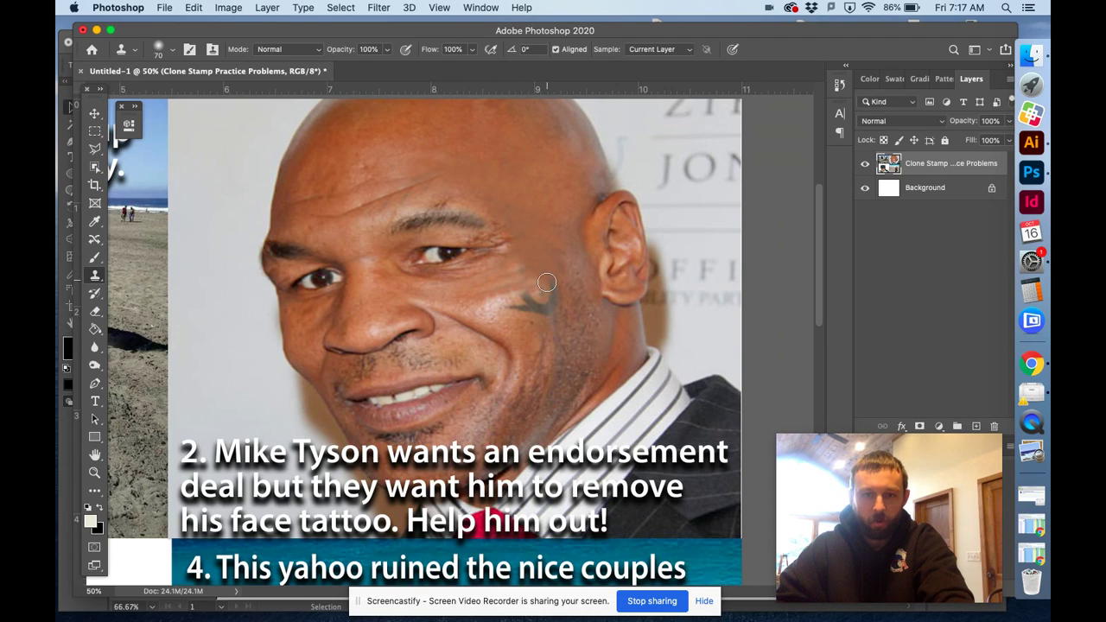
pyautogui.click(545, 278)
pyautogui.click(547, 284)
pyautogui.click(541, 287)
pyautogui.keyDown('alt'); pyautogui.click(512, 323); pyautogui.keyUp('alt')
pyautogui.click(516, 313)
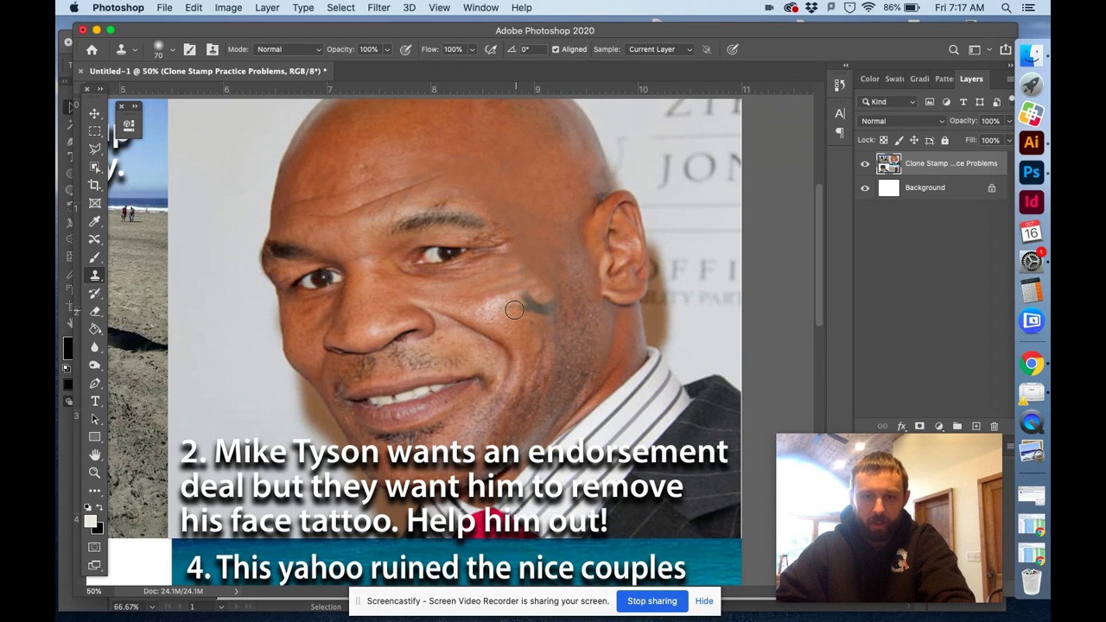
pyautogui.click(525, 308)
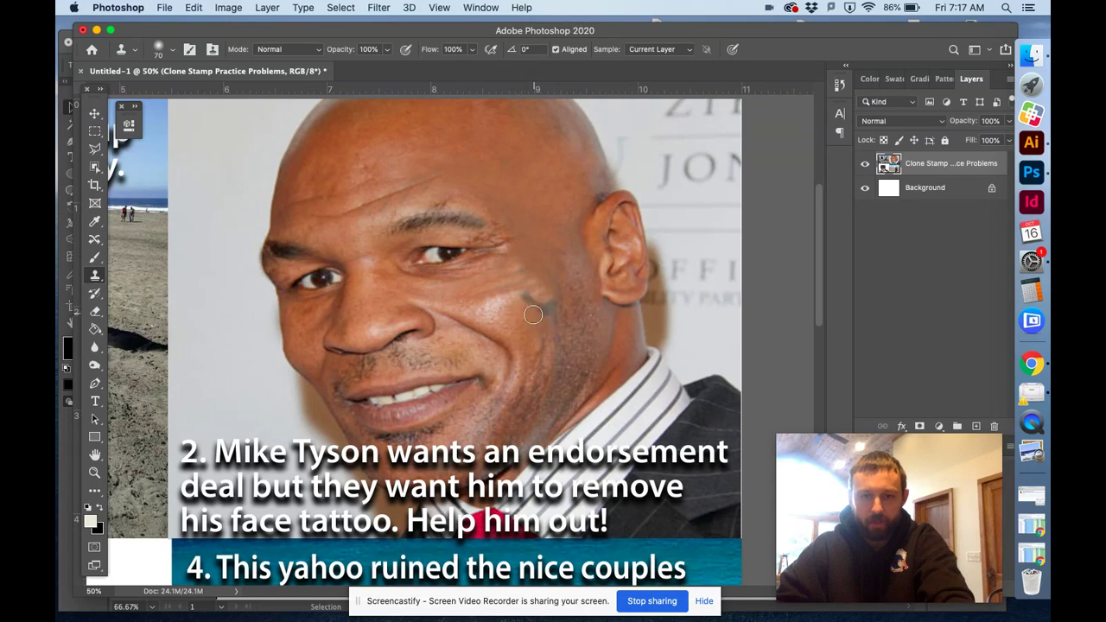
pyautogui.click(528, 301)
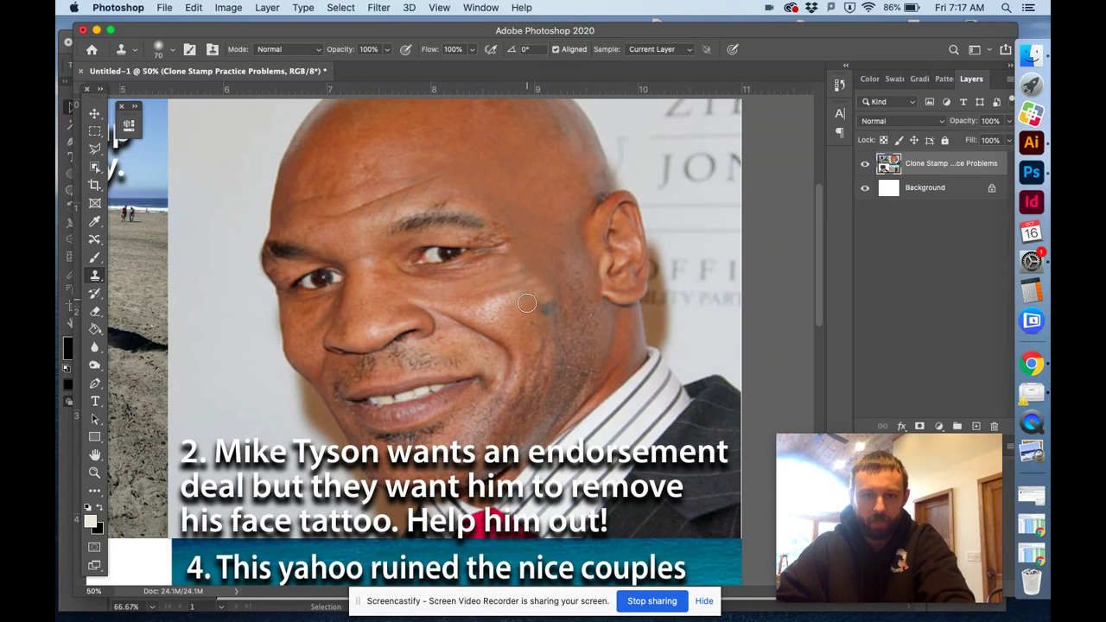
pyautogui.click(547, 308)
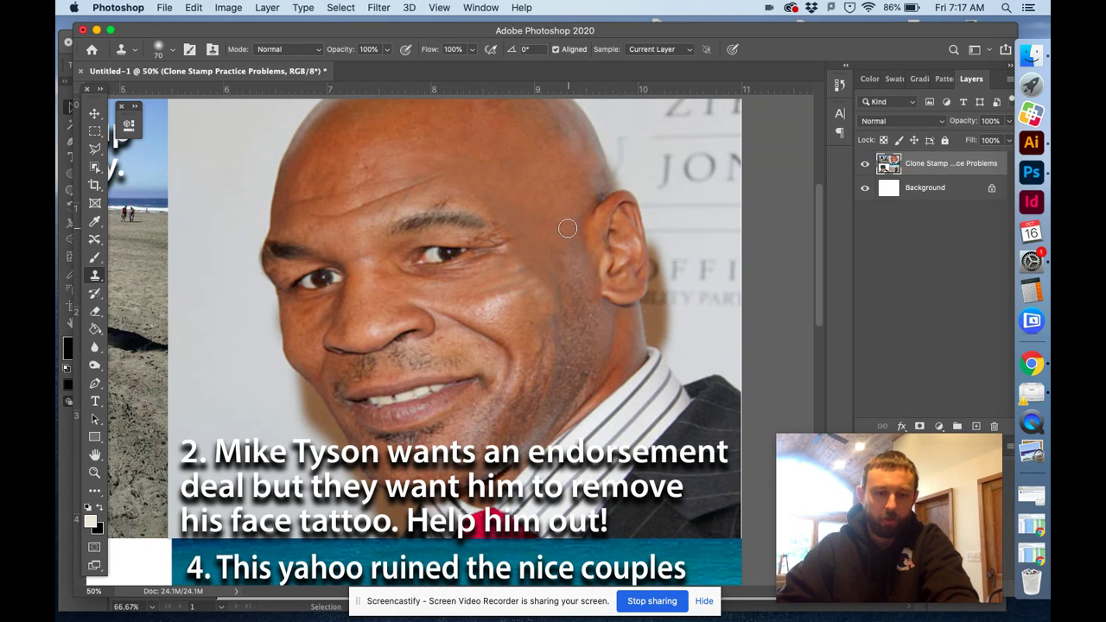
# - Draw an elliptical marquee selection over the cropped crown of Eric's hat in the third problem
pyautogui.press('super+minus')
pyautogui.press('super+minus')
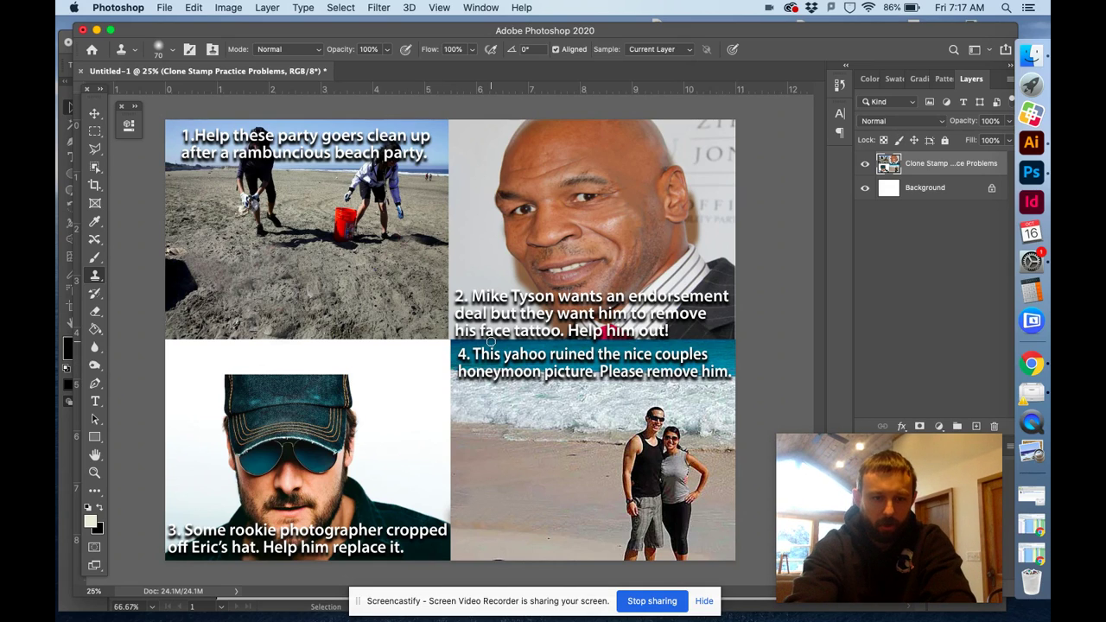
pyautogui.press('super+equal')
pyautogui.press('super+equal')
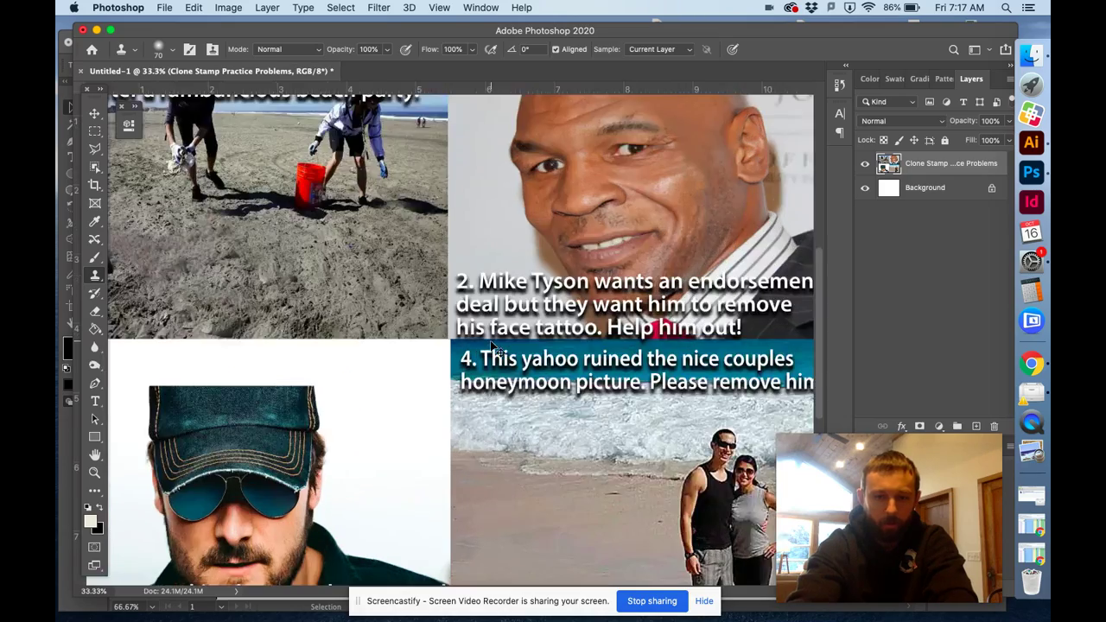
pyautogui.scroll(-4, 512, 355)
pyautogui.hscroll(-6, 605, 276)
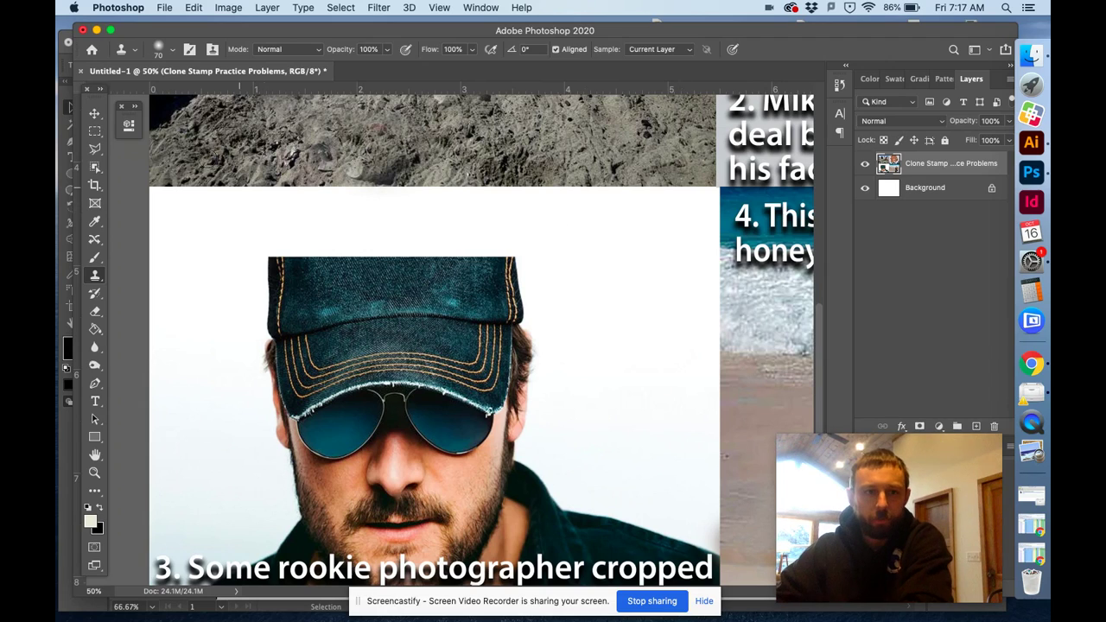
pyautogui.click(96, 132)
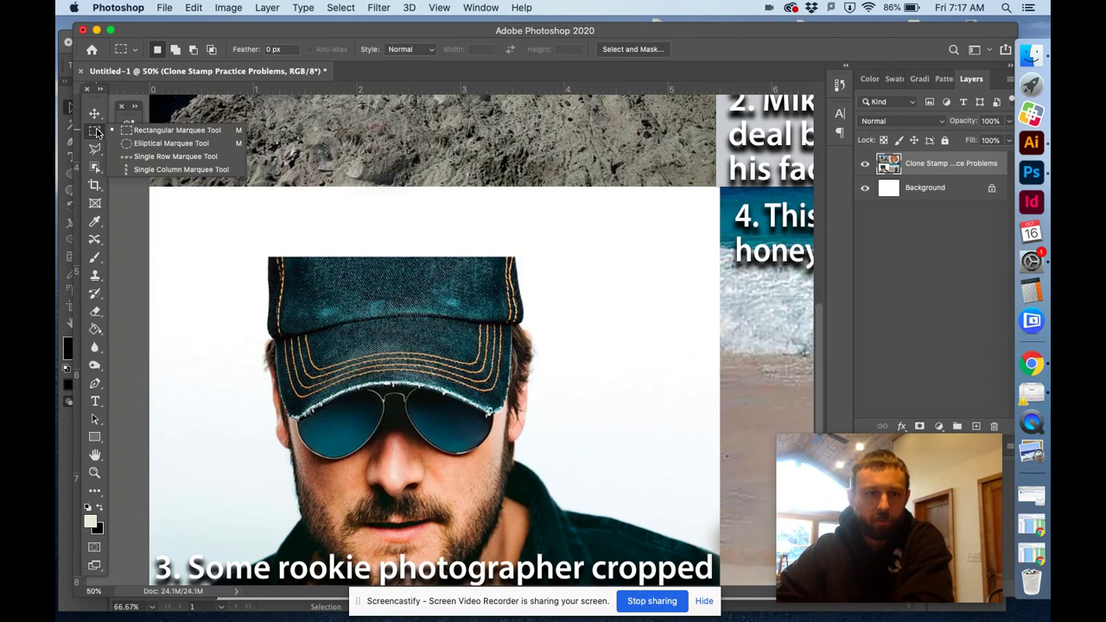
pyautogui.click(152, 145)
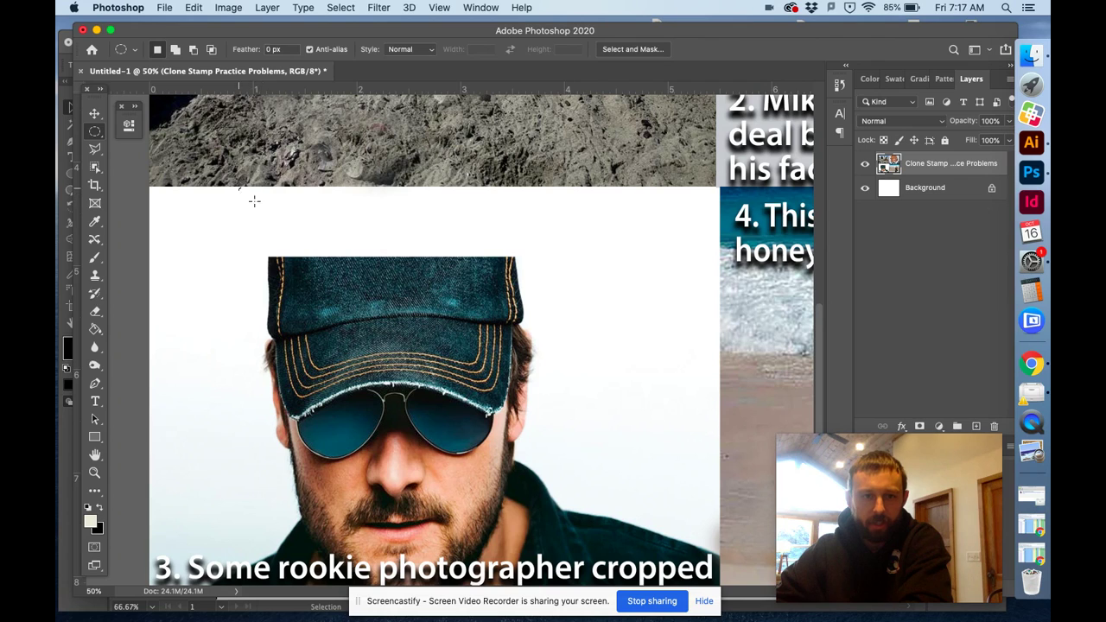
pyautogui.moveTo(239, 189); pyautogui.dragTo(471, 336)
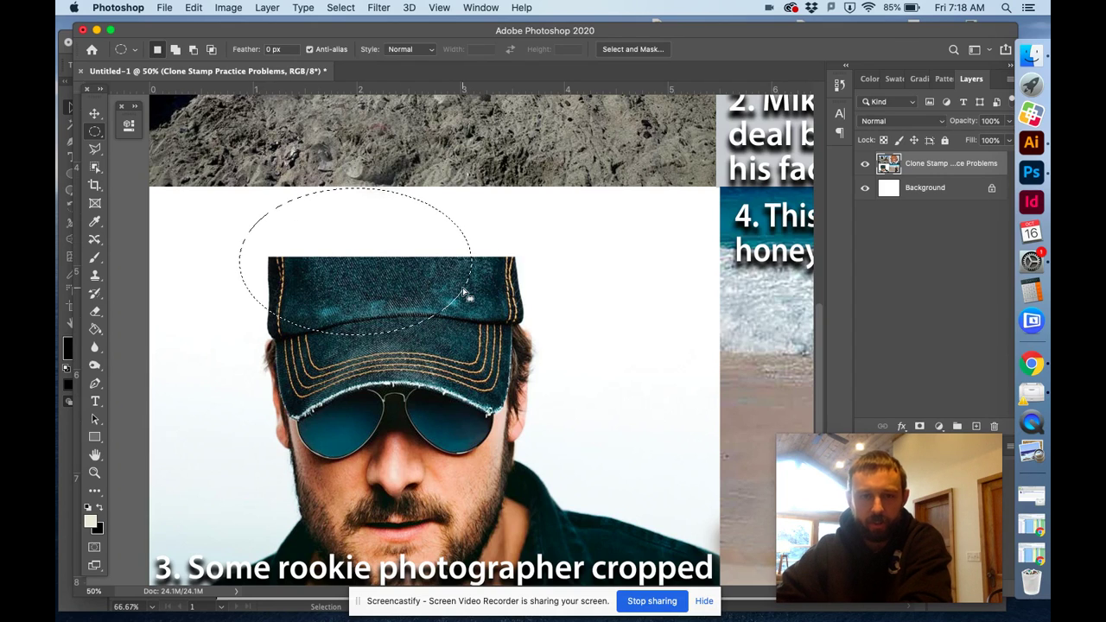
# - Nudge the elliptical selection to the right until its edge lines up with the side of the hat
pyautogui.press('Right')
pyautogui.press('Right')
pyautogui.press('Right')
pyautogui.press('Right')
pyautogui.press('Right')
pyautogui.press('Right')
pyautogui.press('Right')
pyautogui.press('Right')
pyautogui.press('Right')
pyautogui.press('Right')
pyautogui.press('Right')
pyautogui.press('Right')
pyautogui.press('Right')
pyautogui.press('Right')
pyautogui.press('Right')
pyautogui.press('Right')
pyautogui.press('Right')
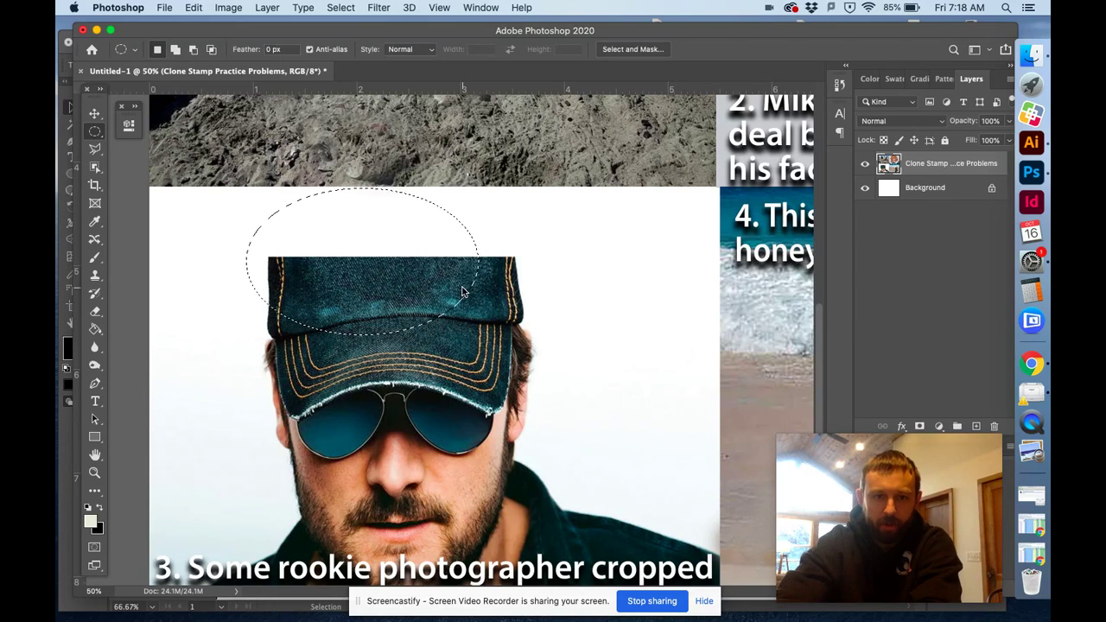
pyautogui.press('Right')
pyautogui.press('Right')
pyautogui.press('Right')
pyautogui.press('Right')
pyautogui.press('Right')
pyautogui.press('Right')
pyautogui.press('Right')
pyautogui.press('Right')
pyautogui.press('Right')
pyautogui.press('Right')
pyautogui.press('Right')
pyautogui.press('Right')
pyautogui.press('Right')
pyautogui.press('Right')
pyautogui.press('Right')
pyautogui.press('Right')
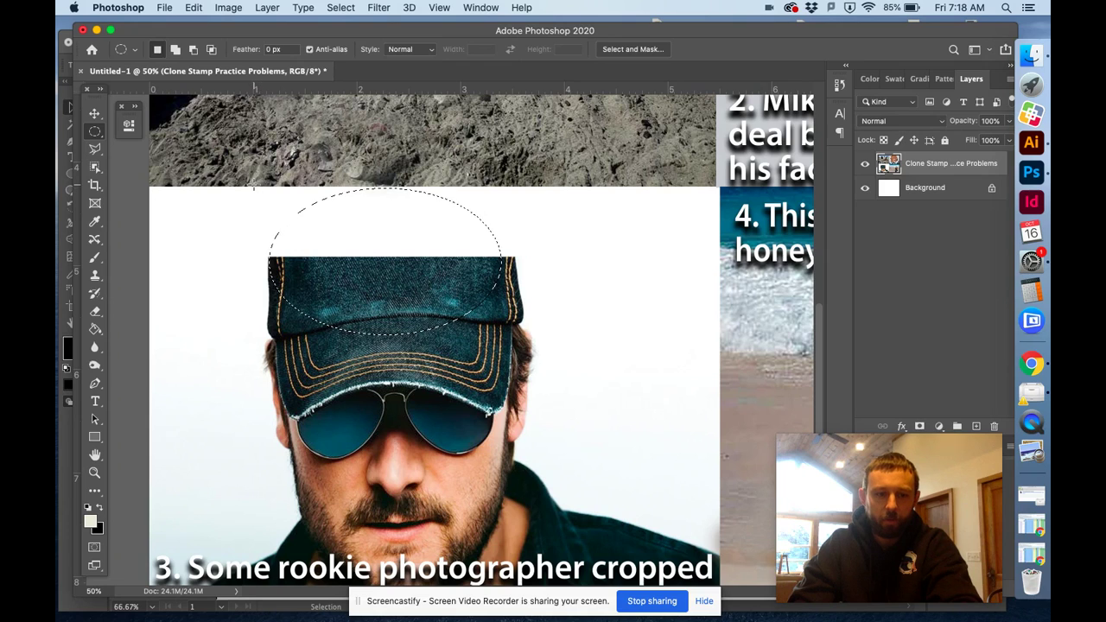
# - Replace the selection with a wider ellipse that spans the hat's crown from side to side
pyautogui.press('shift')
pyautogui.moveTo(263, 189); pyautogui.dragTo(421, 281)
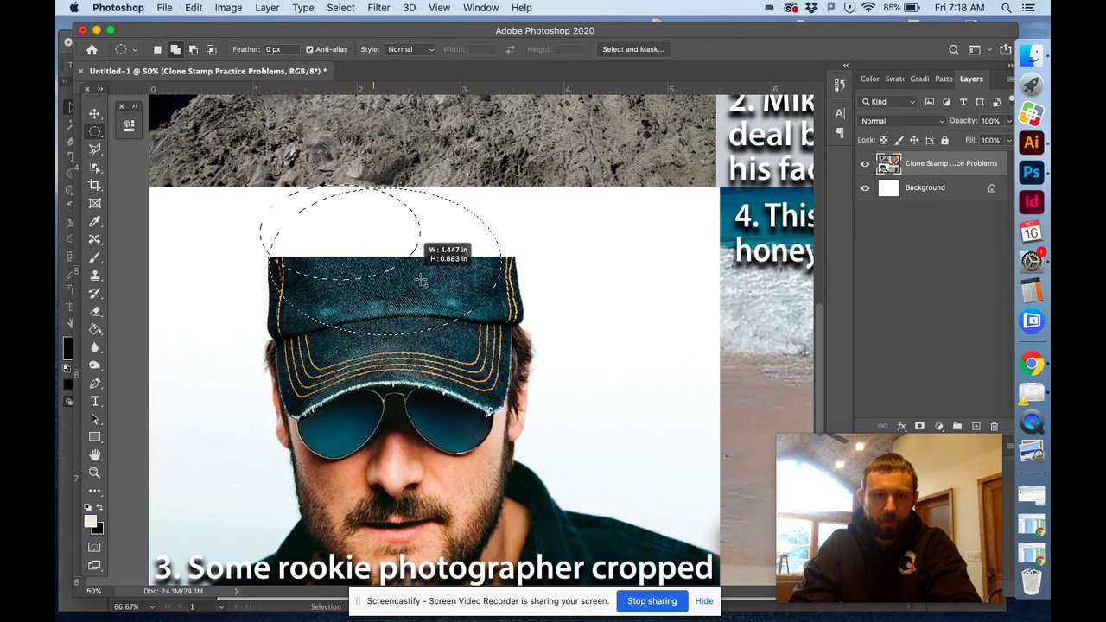
pyautogui.moveTo(502, 305); pyautogui.dragTo(511, 331)
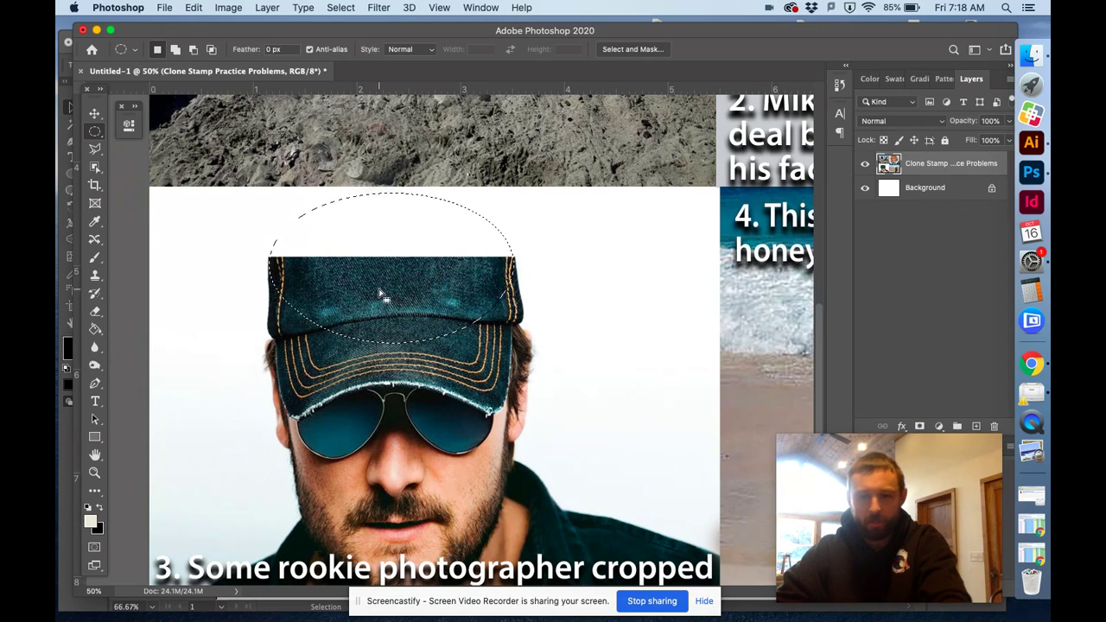
# - Fill the elliptical selection above the cropped hat with denim sampled from the hat, using the Clone Stamp at brush size 150
pyautogui.click(95, 275)
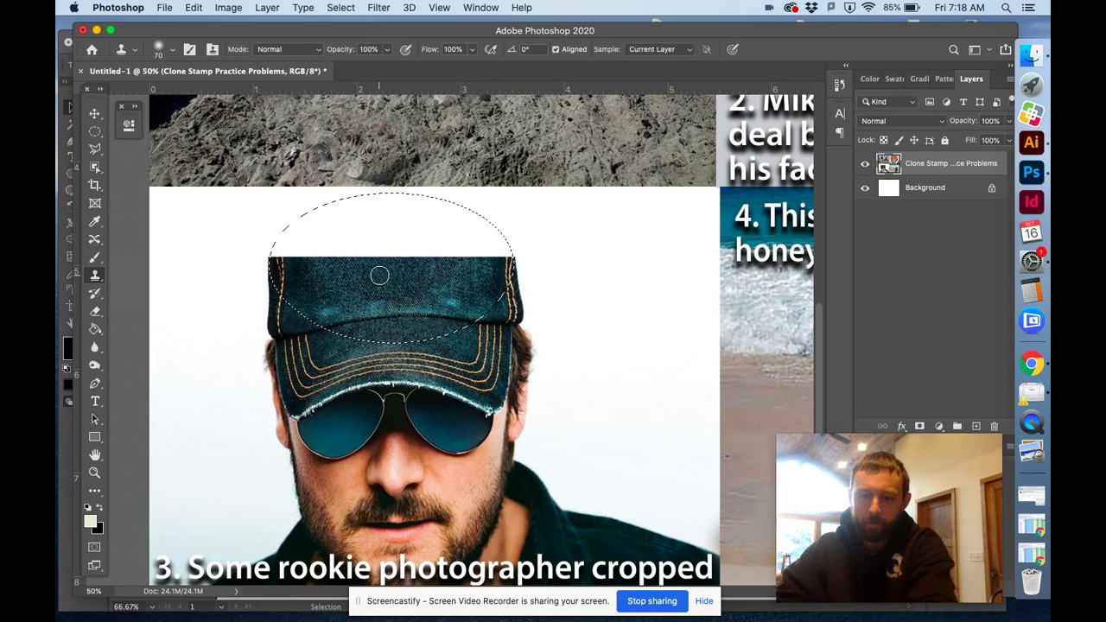
pyautogui.press(']')
pyautogui.press(']')
pyautogui.press(']')
pyautogui.press(']')
pyautogui.press(']')
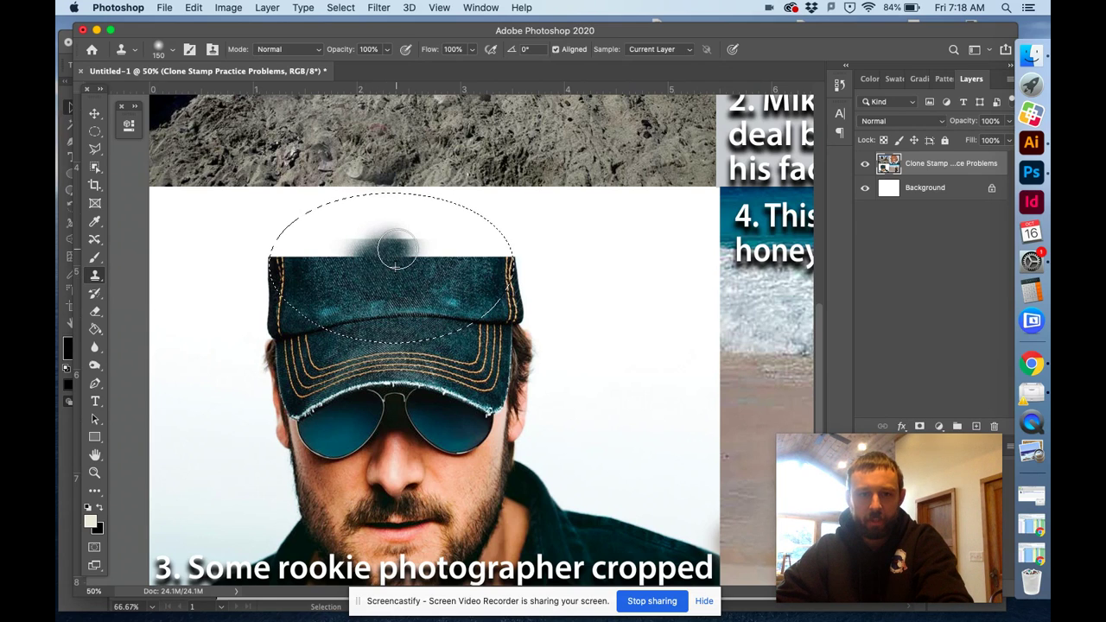
pyautogui.moveTo(355, 232); pyautogui.dragTo(367, 256)
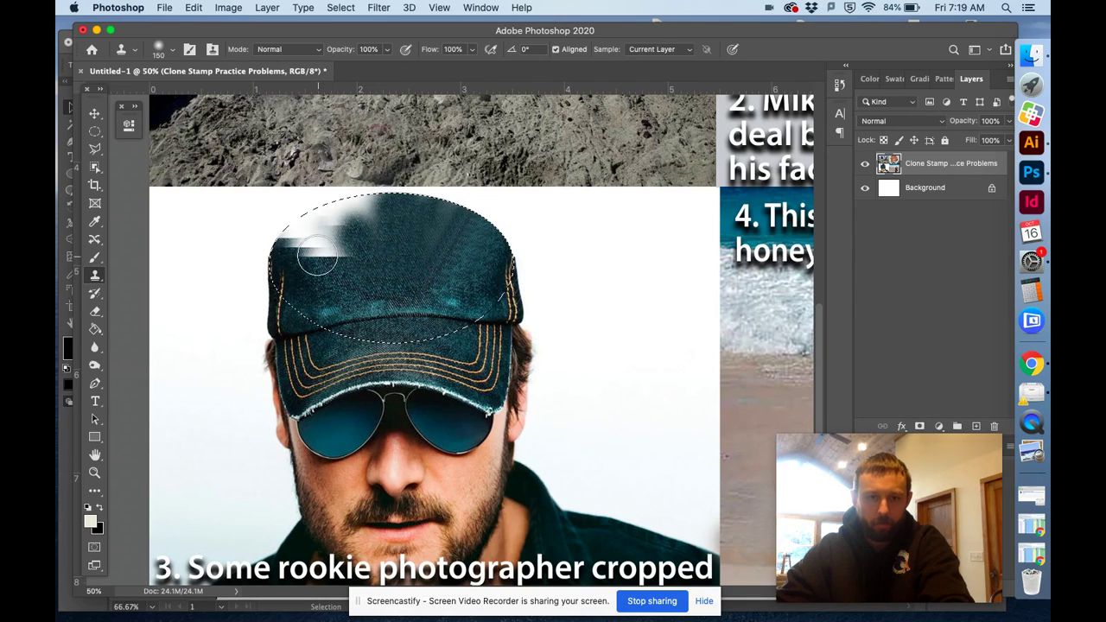
pyautogui.moveTo(295, 229)
pyautogui.mouseDown()
pyautogui.moveTo(371, 251)
pyautogui.moveTo(354, 267)
pyautogui.moveTo(330, 242)
pyautogui.mouseUp()
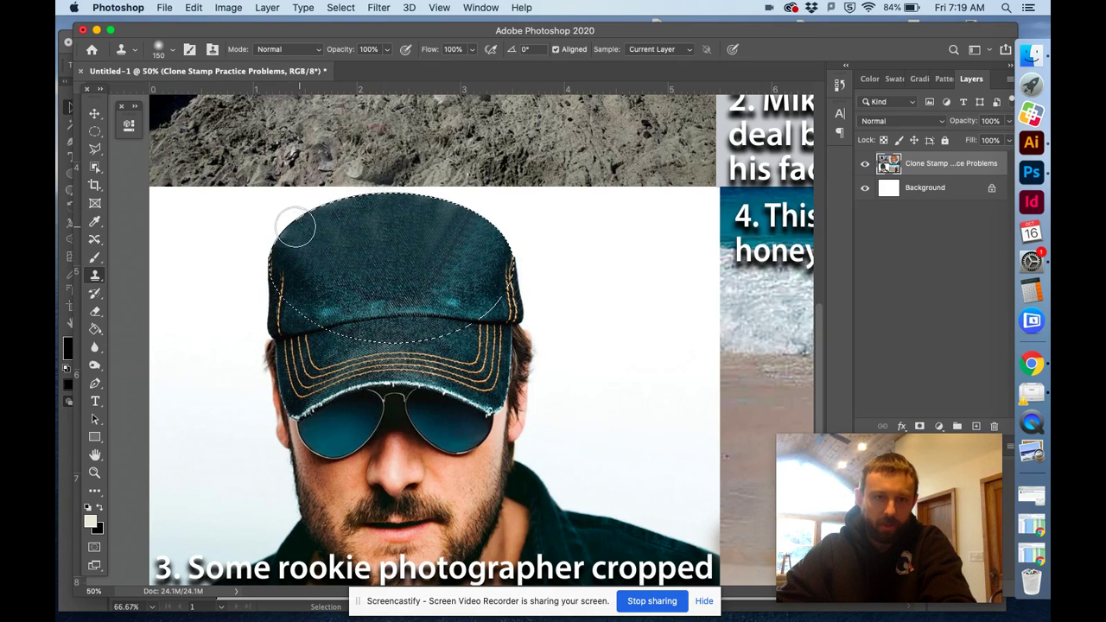
pyautogui.moveTo(453, 218)
pyautogui.mouseDown()
pyautogui.moveTo(432, 217)
pyautogui.moveTo(472, 218)
pyautogui.mouseUp()
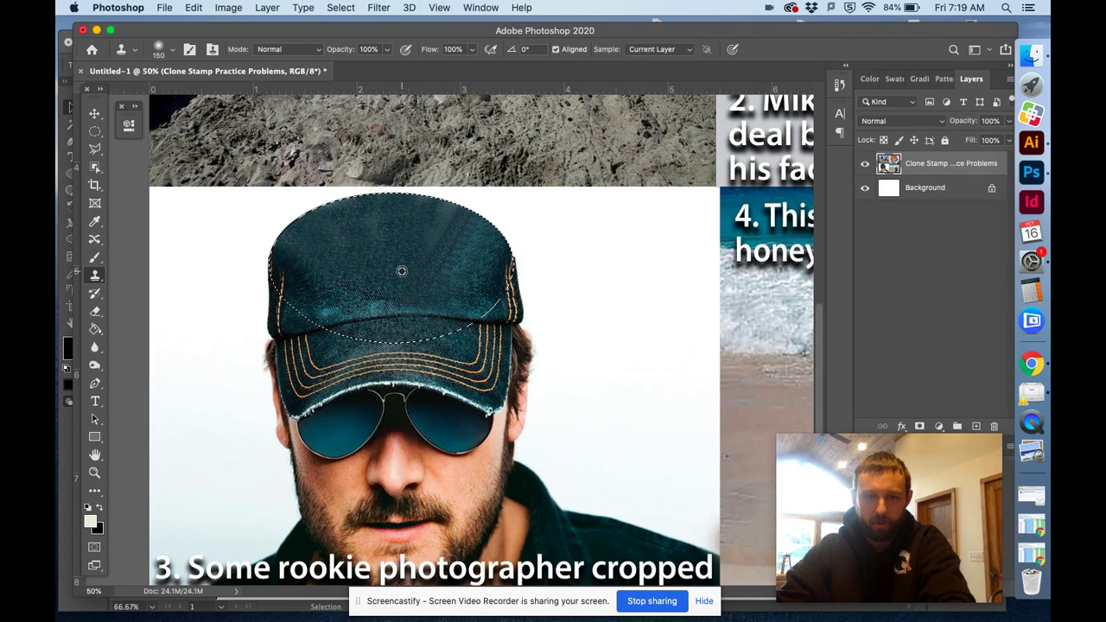
# - Clone plain denim from the middle of the crown over the light faded patches just above the brim, and deselect
pyautogui.keyDown('alt'); pyautogui.click(402, 271); pyautogui.keyUp('alt')
pyautogui.moveTo(383, 297)
pyautogui.mouseDown()
pyautogui.moveTo(377, 272)
pyautogui.moveTo(329, 308)
pyautogui.mouseUp()
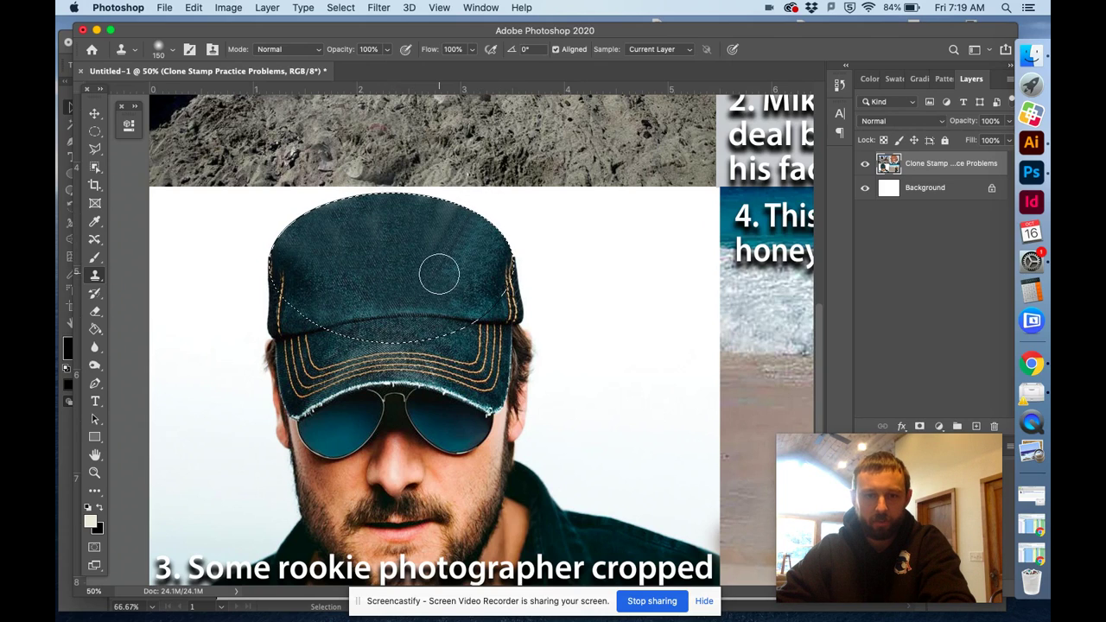
pyautogui.press('super+d')
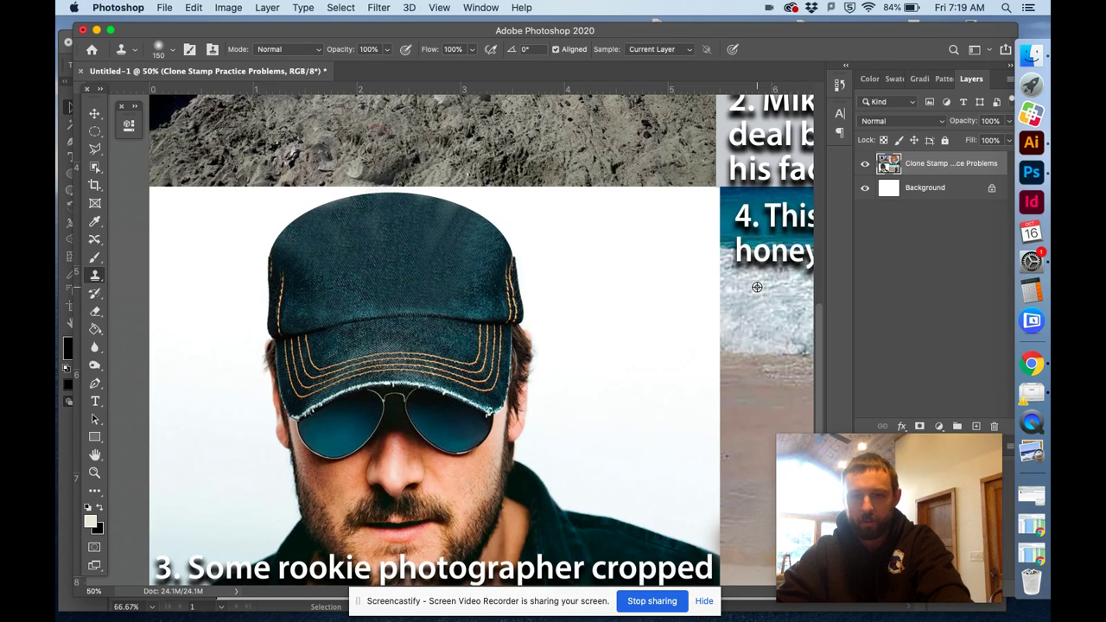
pyautogui.click(759, 238)
pyautogui.press('super+h')
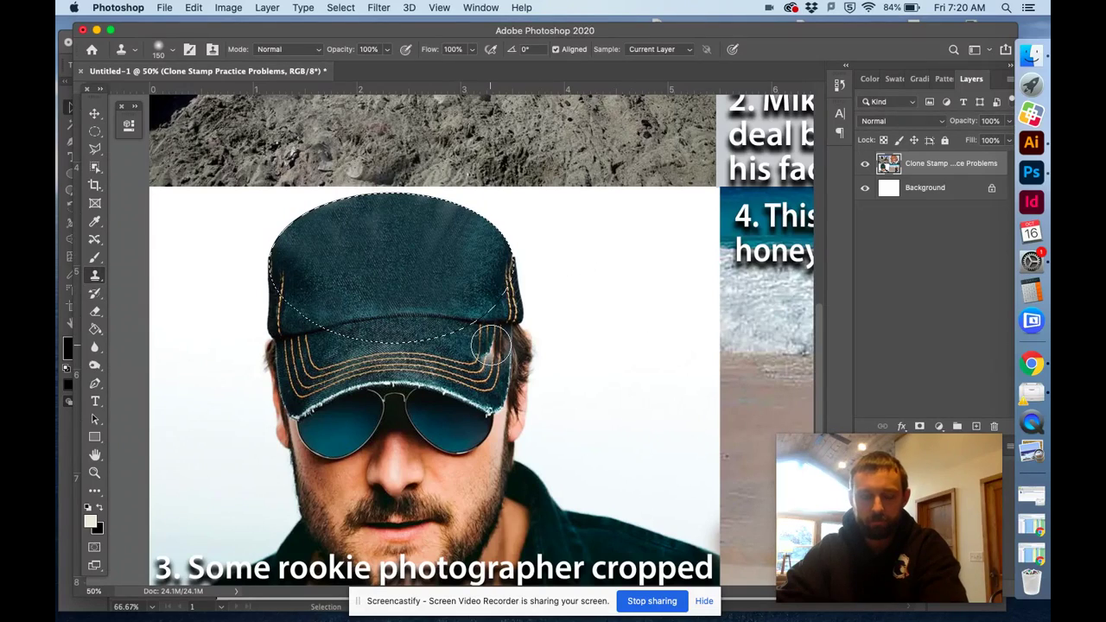
pyautogui.press('super+d')
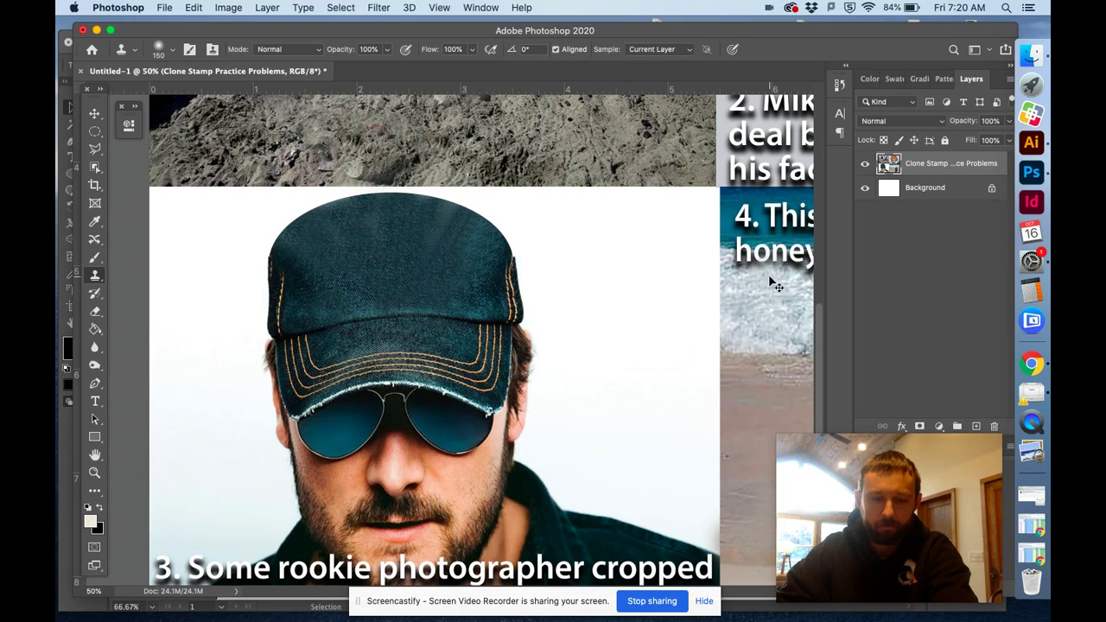
# - Restore the elliptical selection, clone the orange stitching up both sides of the crown with the brush reduced to 90, and hide the selection outline
pyautogui.press('shift+super+d')
pyautogui.moveTo(470, 270); pyautogui.dragTo(457, 256)
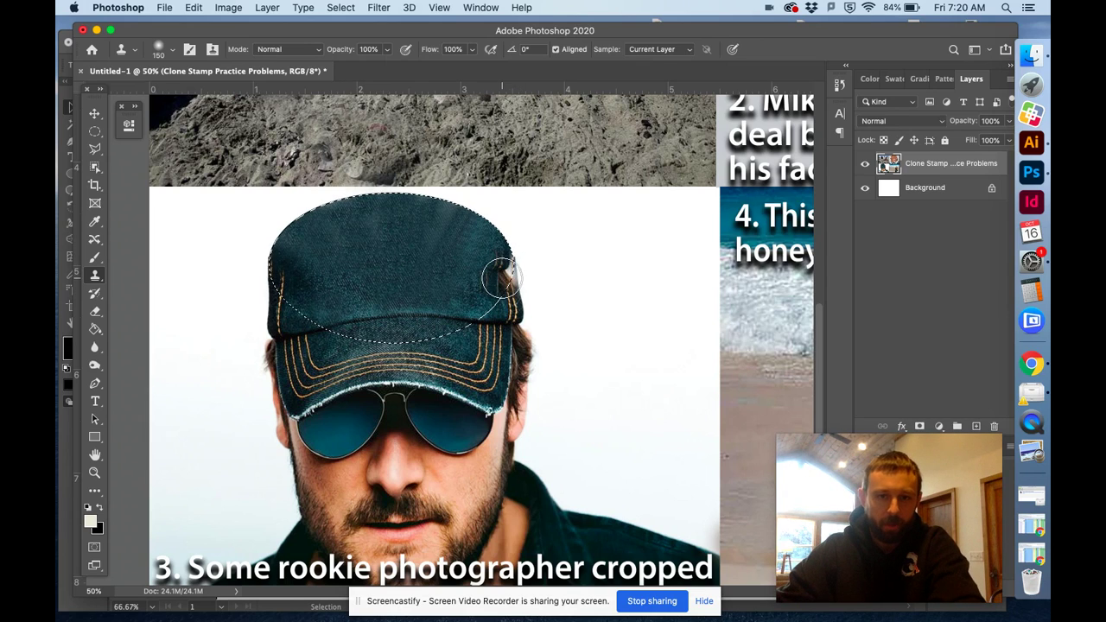
pyautogui.press('[')
pyautogui.press('[')
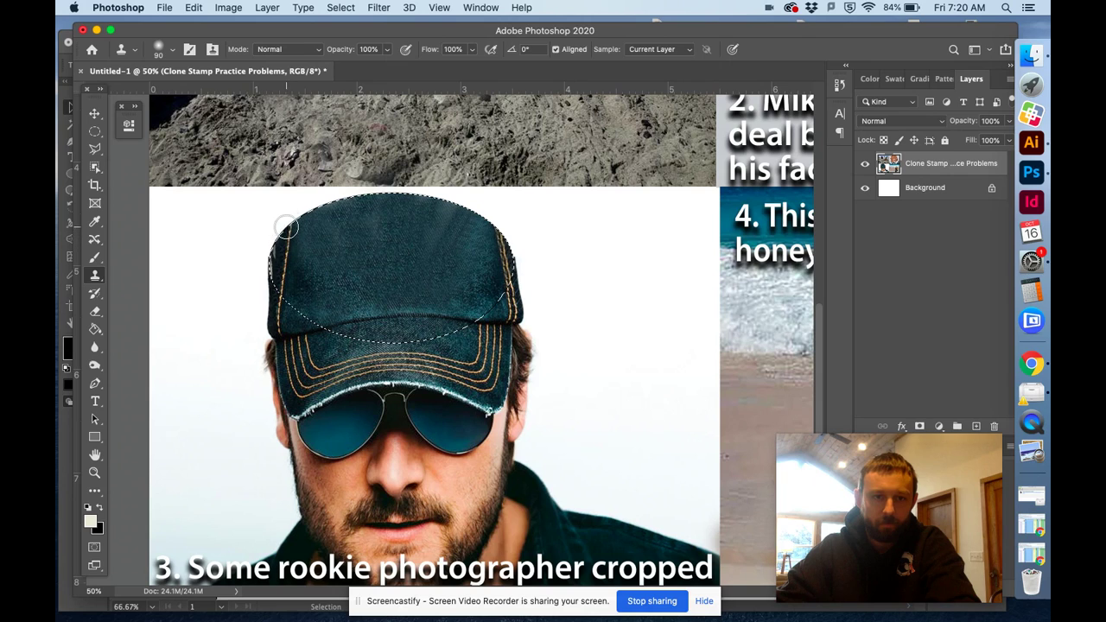
pyautogui.press('super+h')
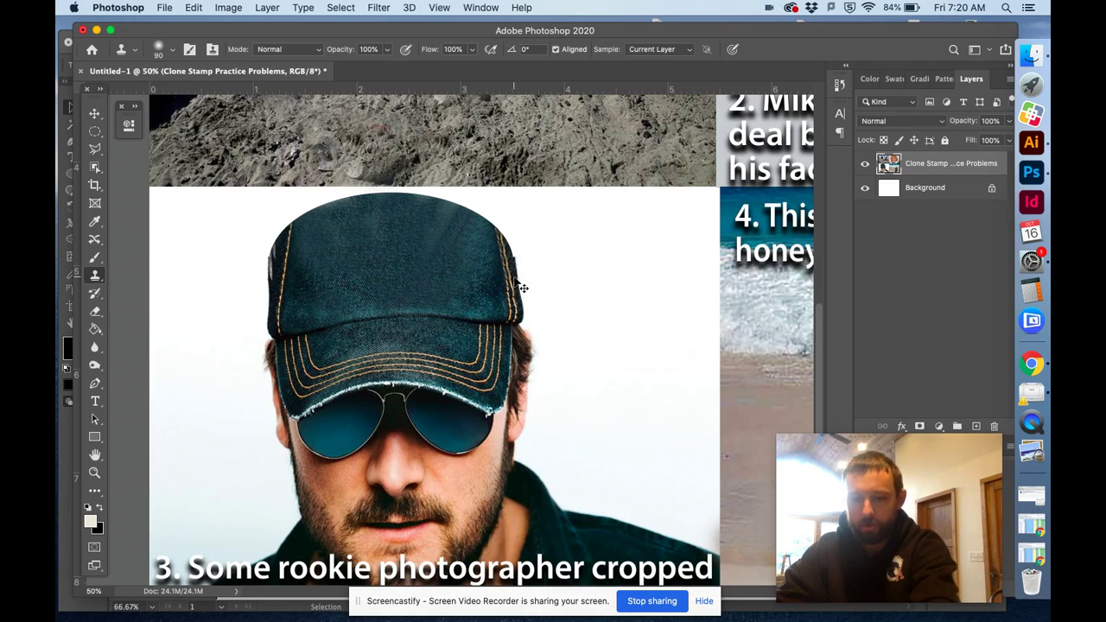
# - Clear the selection and clone a small denim button onto the hat's peak with the Hard Round brush at size 60, sampled from the crown
pyautogui.press('super+0')
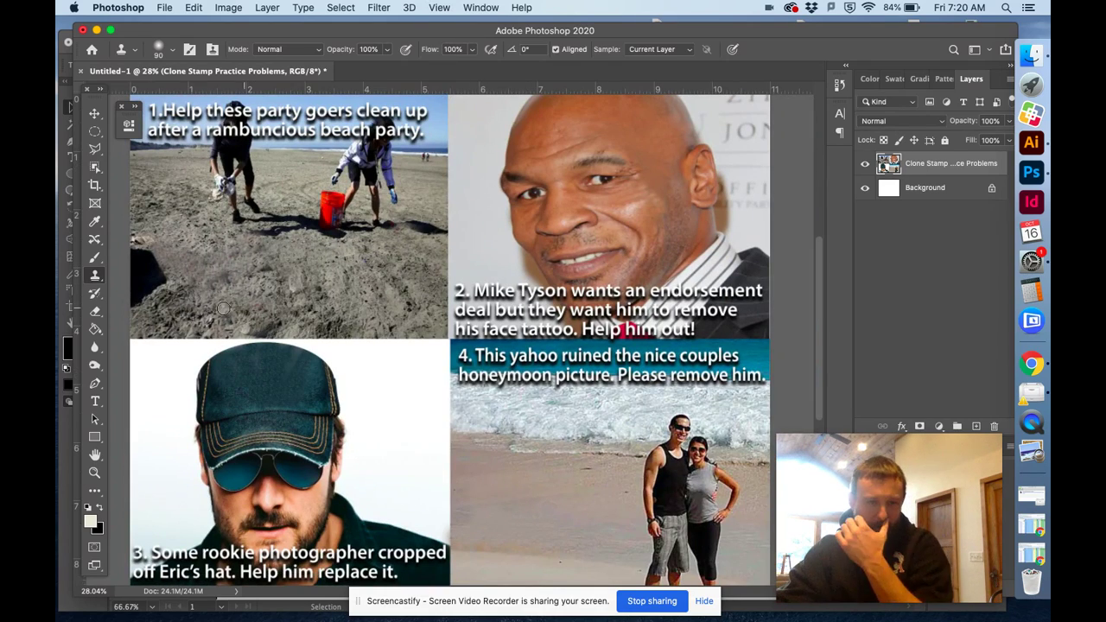
pyautogui.keyDown('alt'); pyautogui.click(263, 356); pyautogui.keyUp('alt')
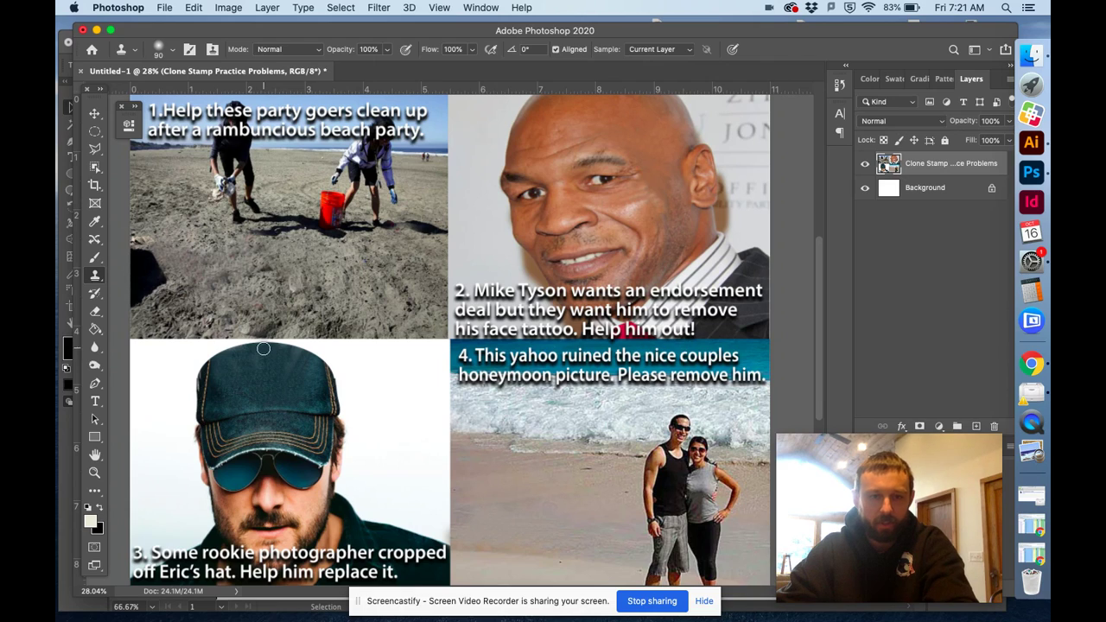
pyautogui.click(172, 49)
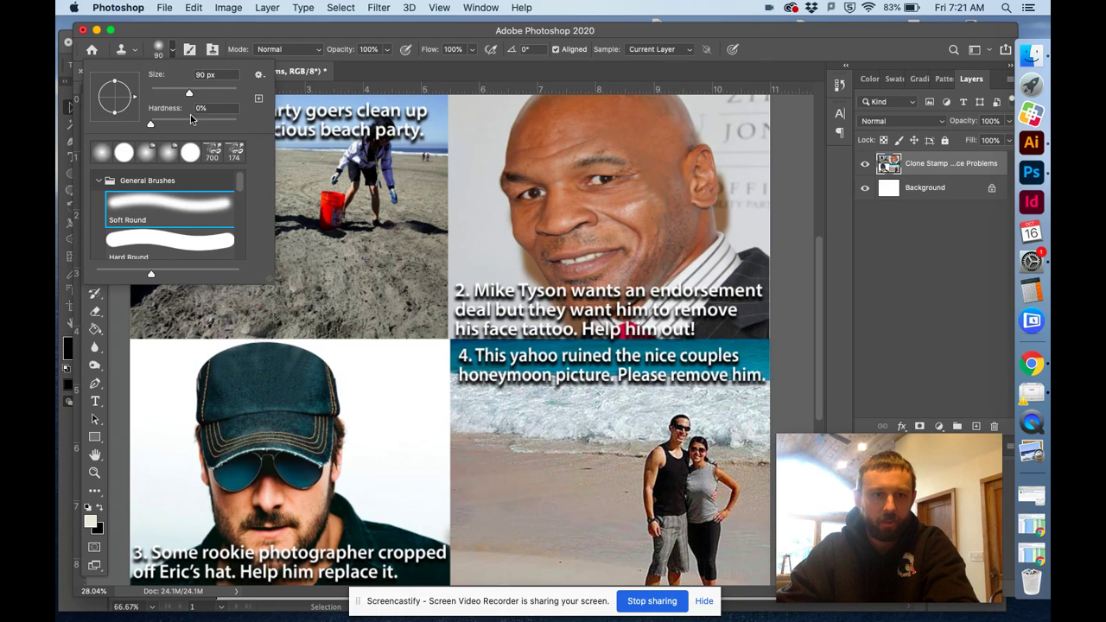
pyautogui.click(154, 233)
pyautogui.click(158, 53)
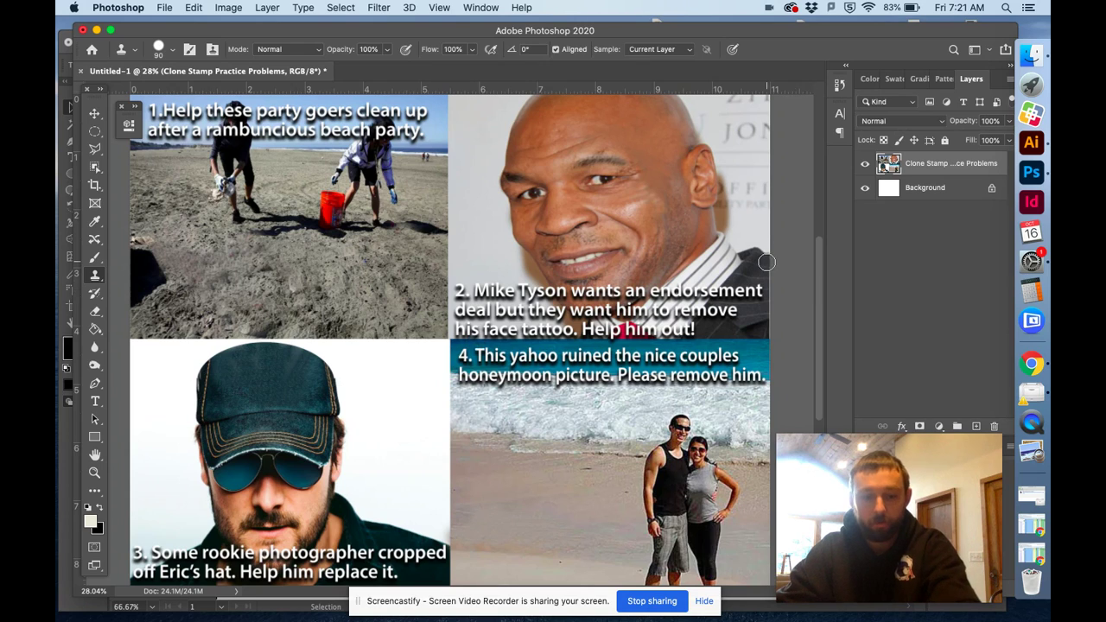
pyautogui.press('super+0')
pyautogui.press('super+d')
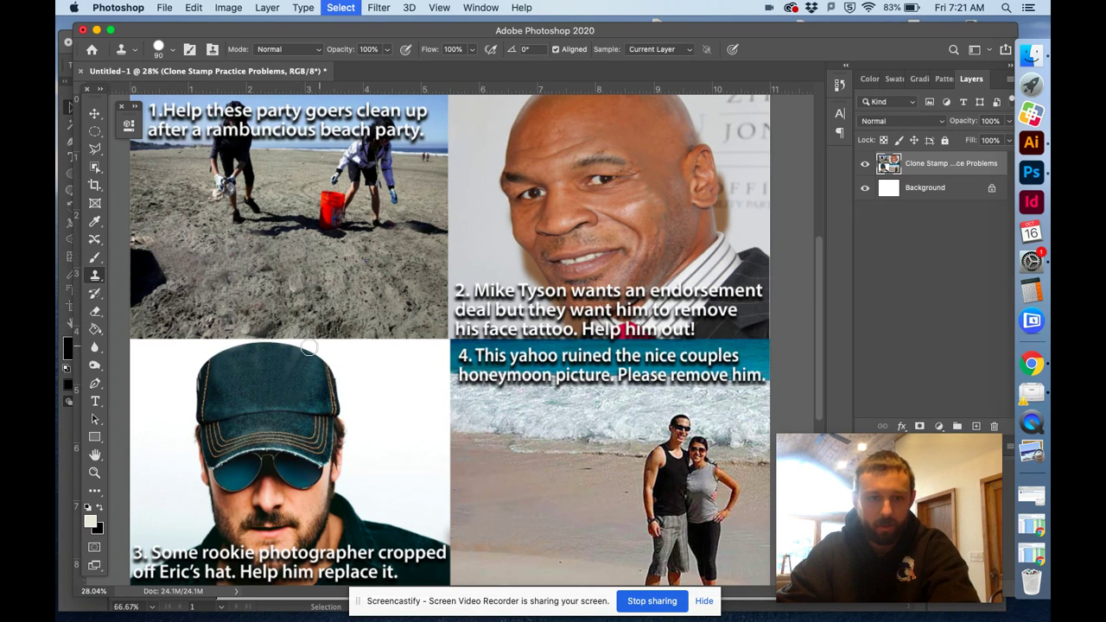
pyautogui.press('[')
pyautogui.press('[')
pyautogui.press('[')
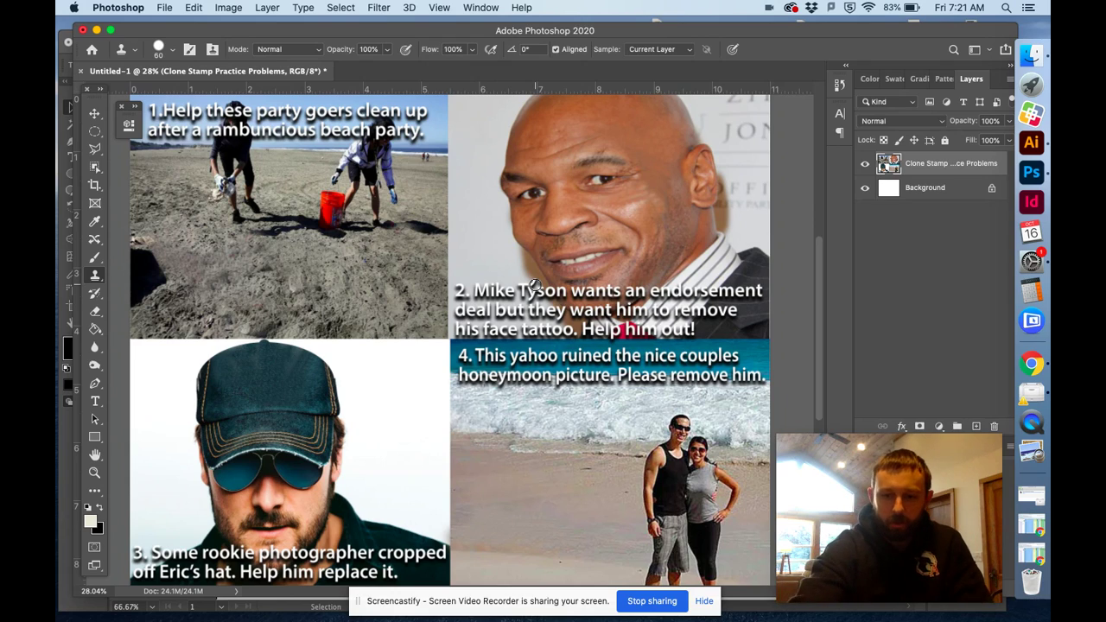
pyautogui.press('super+minus')
pyautogui.press('super+minus')
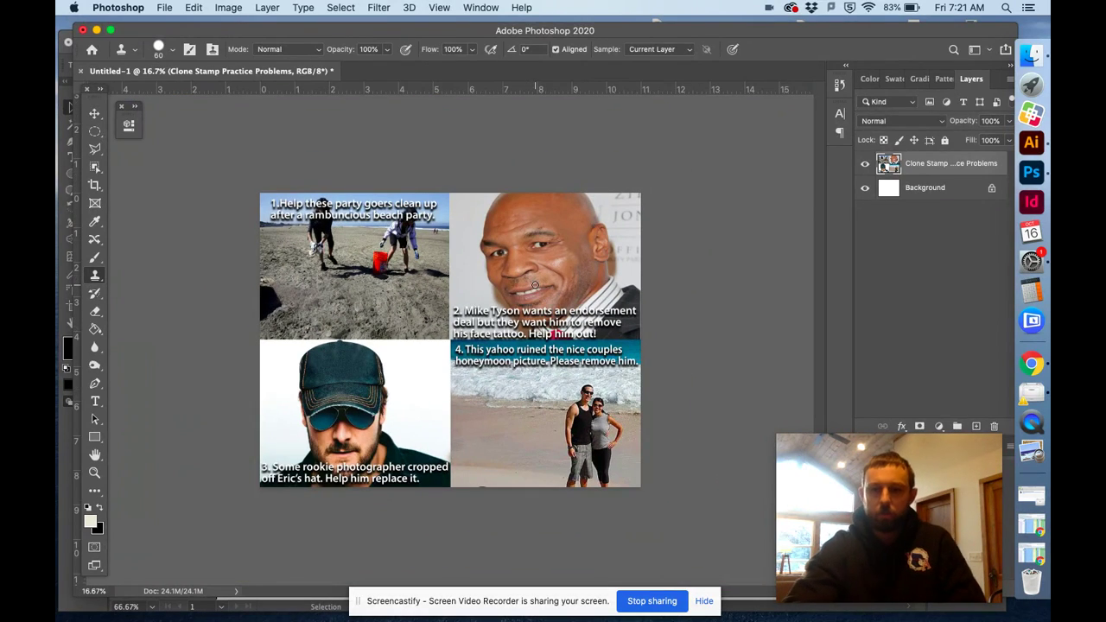